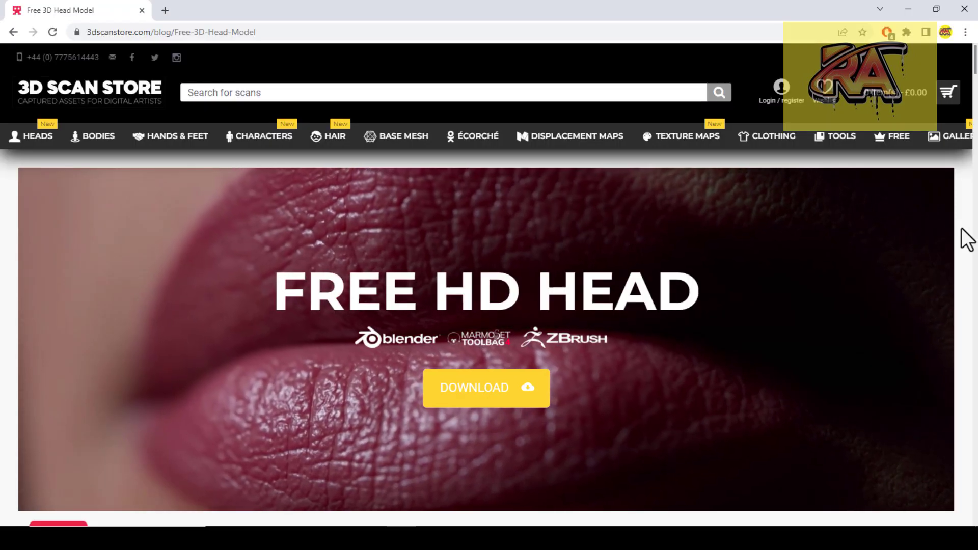
# - Scroll down the Free 3D Head Model page to its render gallery
pyautogui.scroll(-1, 966, 239)
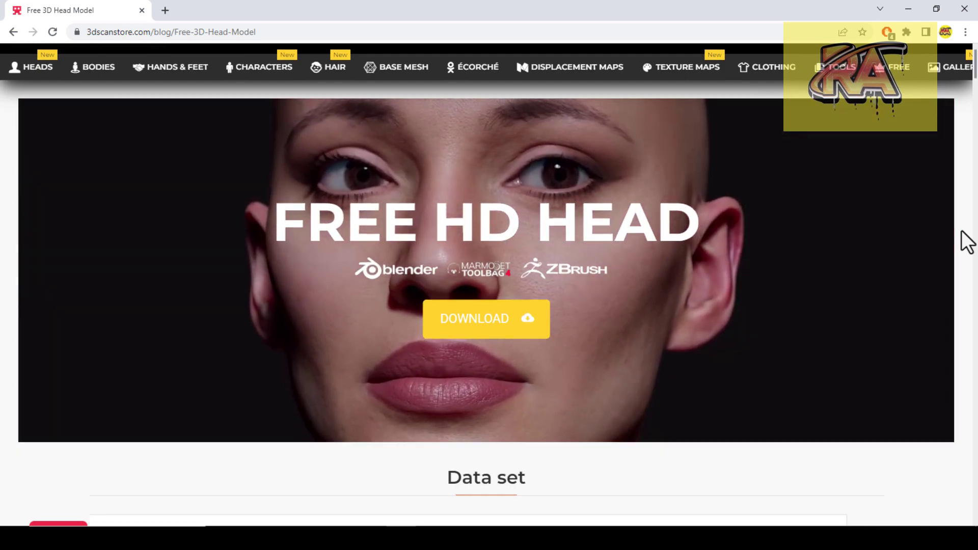
pyautogui.scroll(-3, 967, 241)
pyautogui.scroll(-2, 967, 242)
pyautogui.scroll(-1, 968, 242)
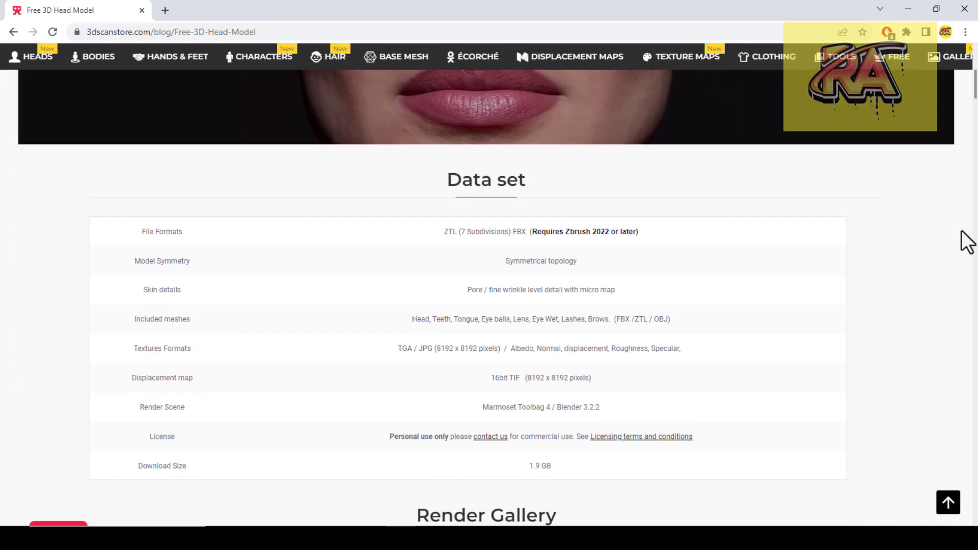
pyautogui.scroll(-2, 967, 242)
pyautogui.scroll(-2, 967, 242)
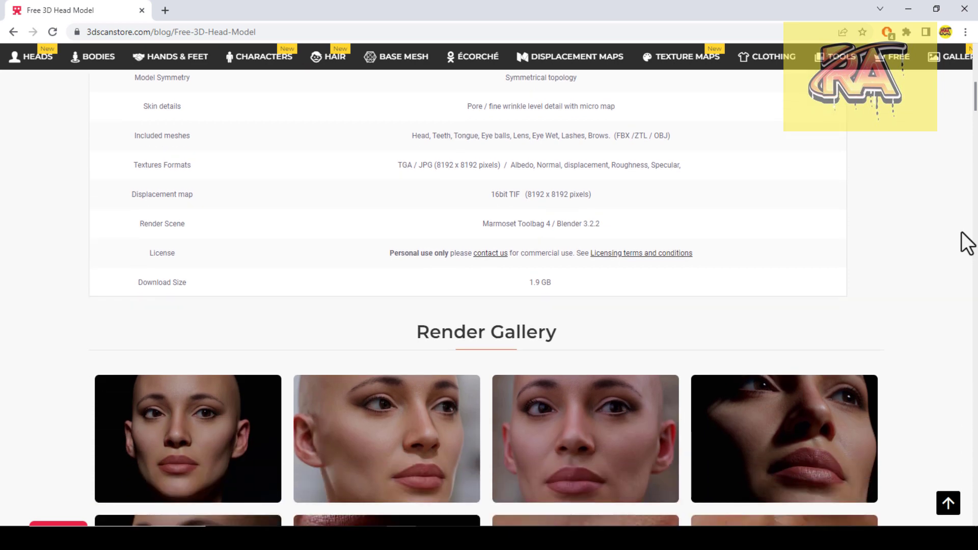
pyautogui.scroll(-1, 967, 242)
pyautogui.scroll(-4, 967, 242)
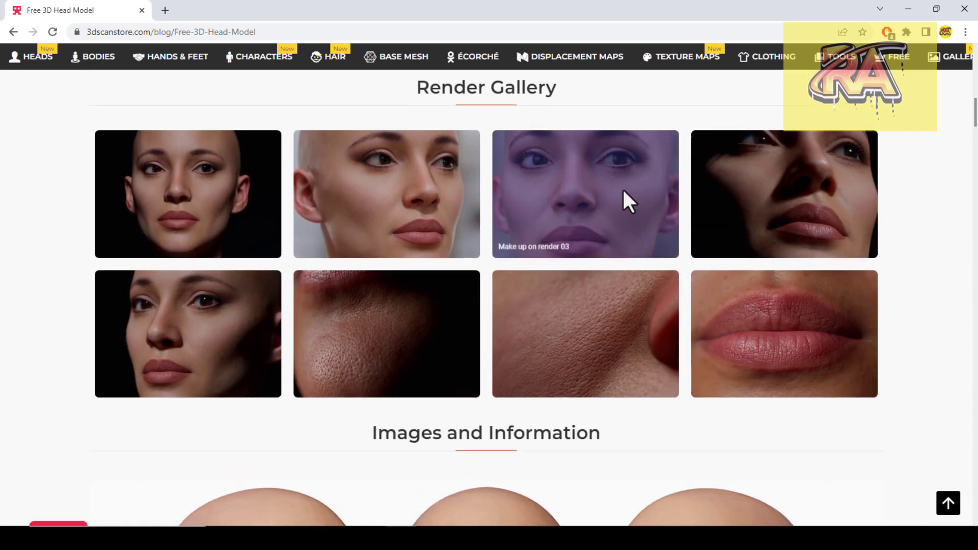
# - View each gallery render full size, including the skin close-ups, then close the viewer
pyautogui.moveTo(188, 194)
pyautogui.click(169, 223)
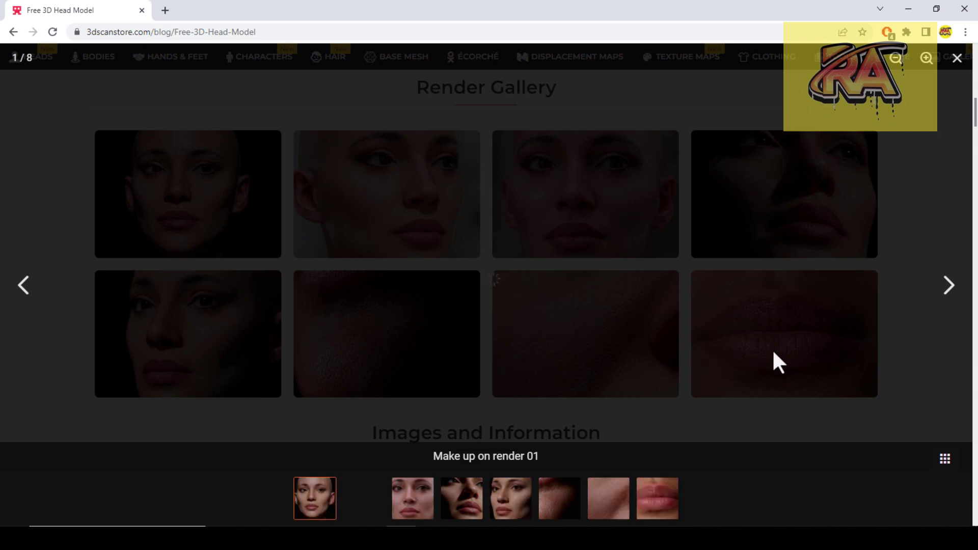
pyautogui.click(945, 295)
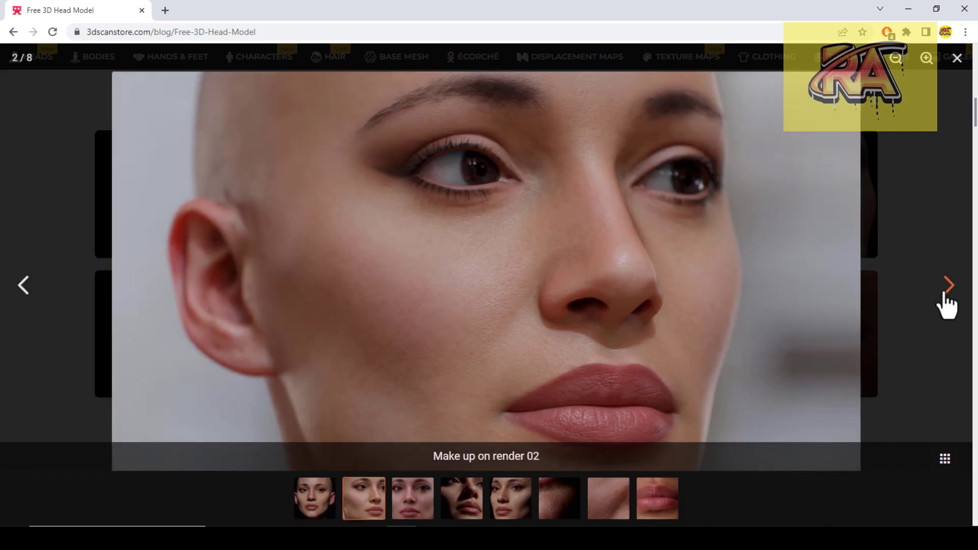
pyautogui.click(945, 295)
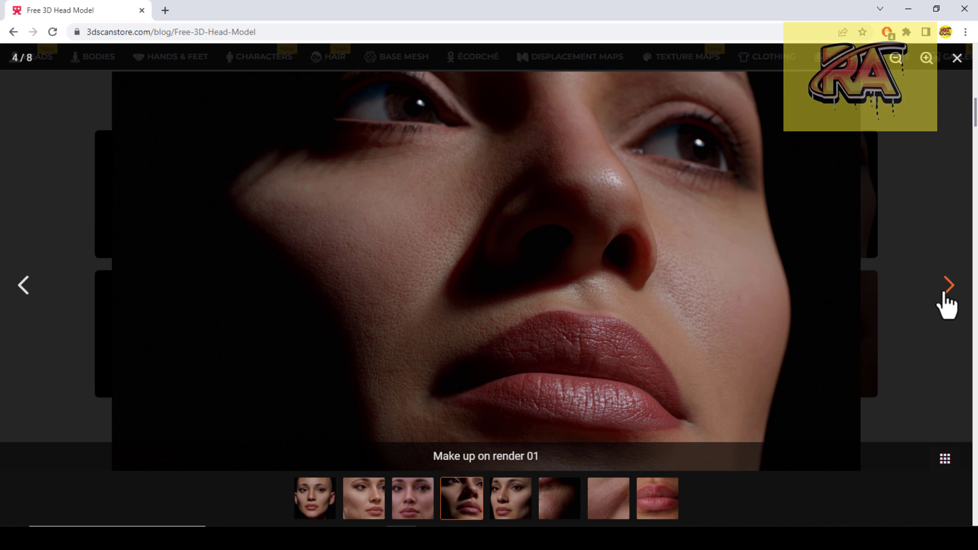
pyautogui.click(944, 295)
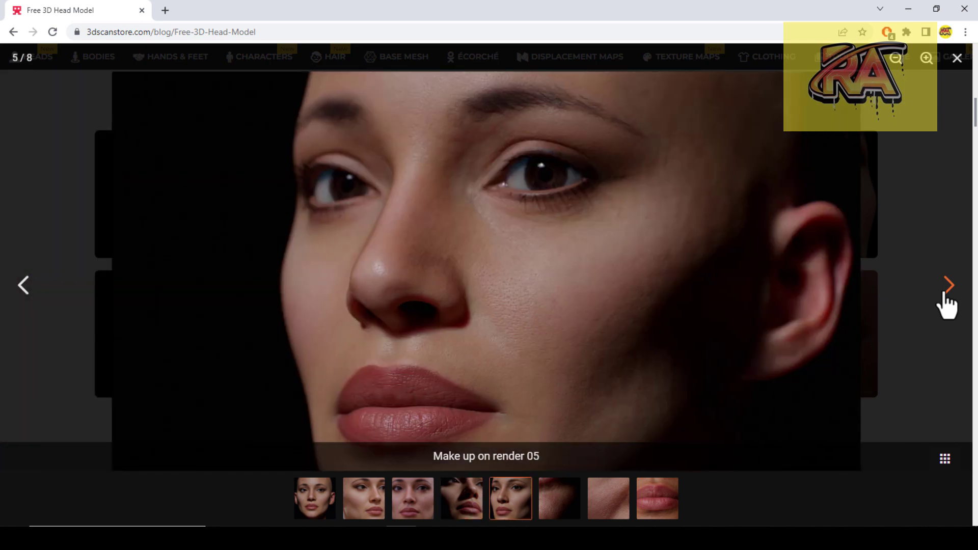
pyautogui.click(944, 295)
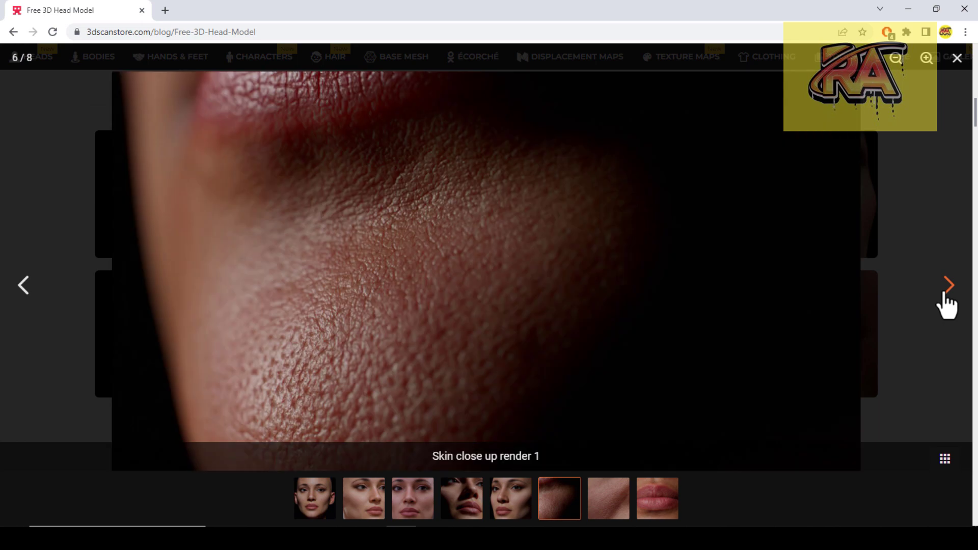
pyautogui.click(945, 294)
pyautogui.click(945, 294)
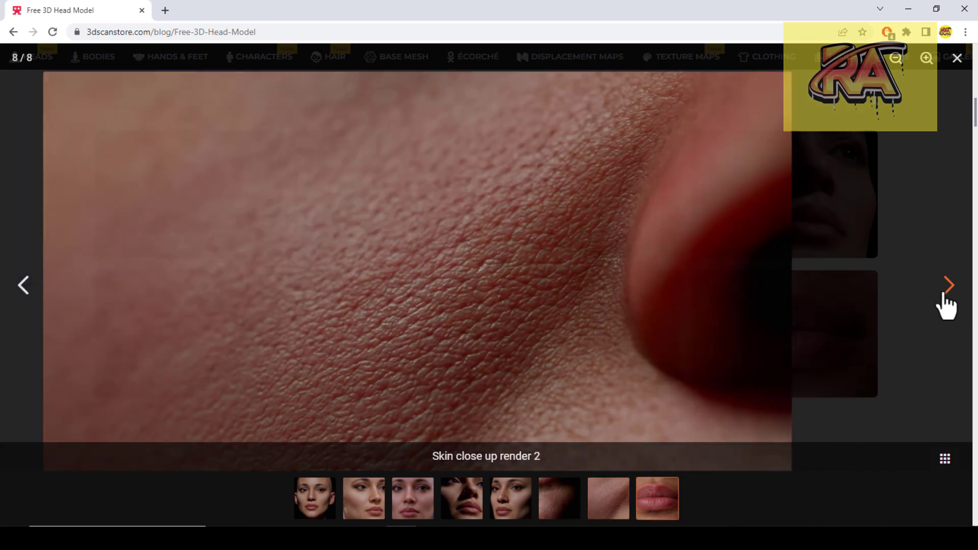
pyautogui.click(945, 294)
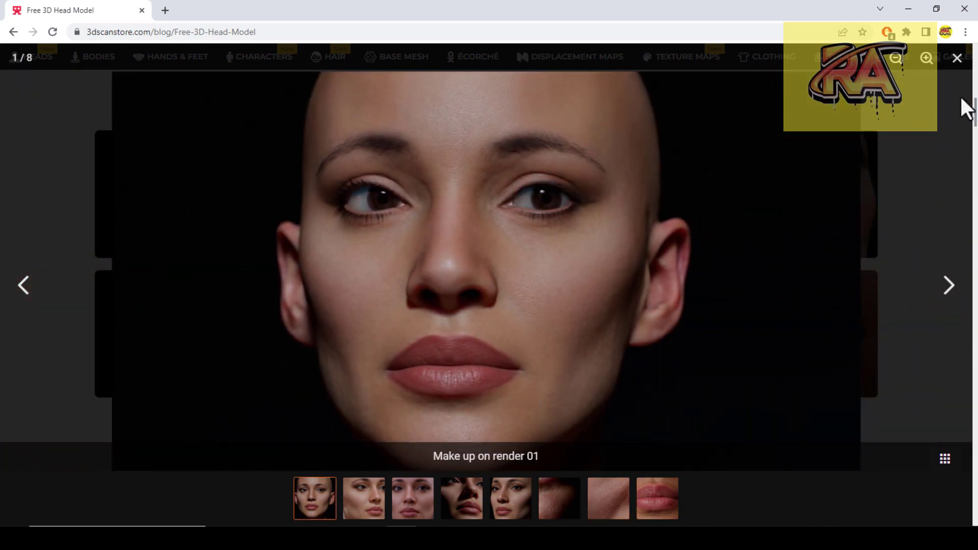
pyautogui.click(957, 58)
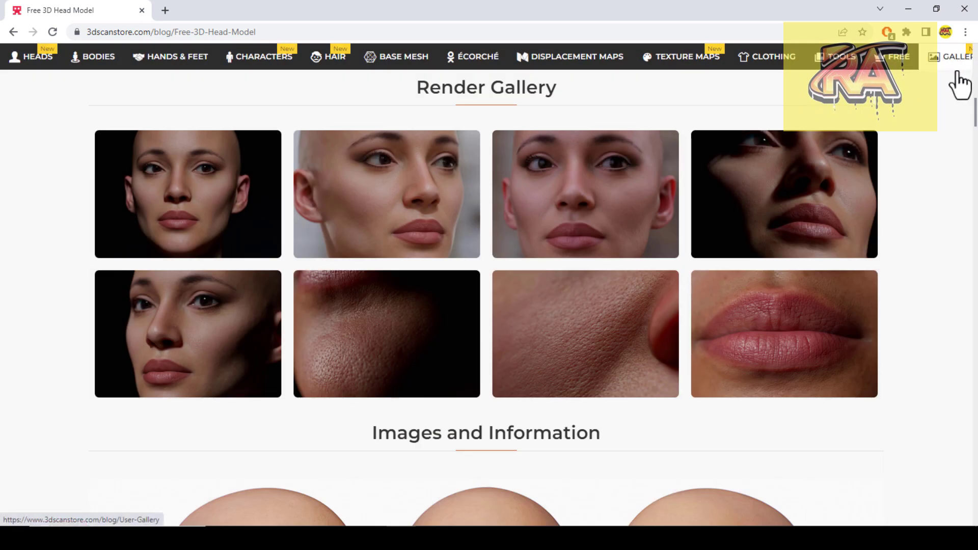
# - Scroll past the Data set table to the footer, then back up the page
pyautogui.scroll(-5, 969, 185)
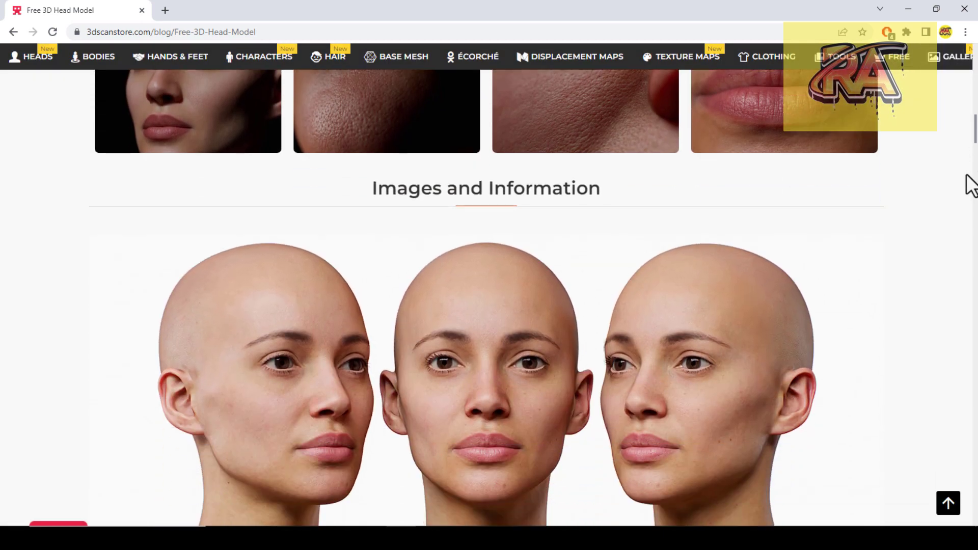
pyautogui.scroll(-2, 969, 185)
pyautogui.scroll(-1, 969, 185)
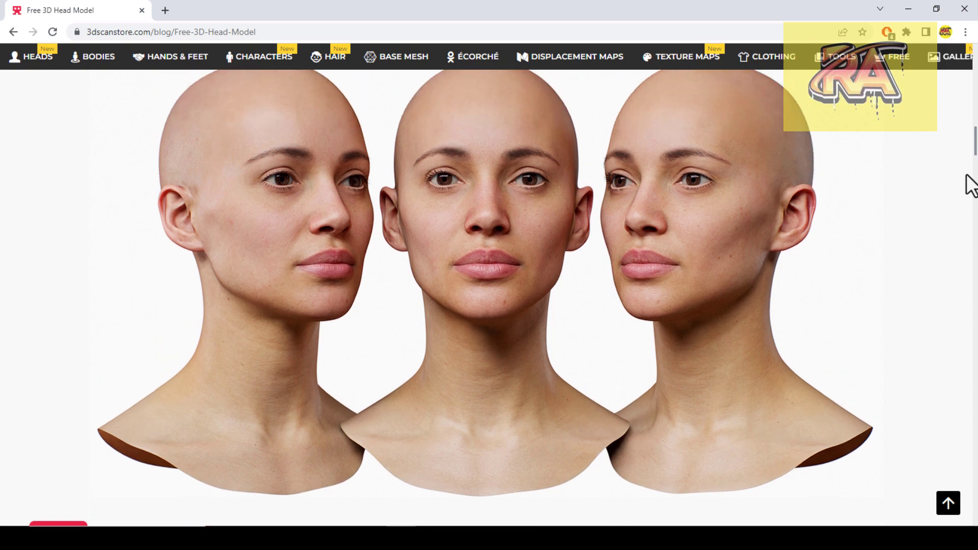
pyautogui.scroll(-1, 971, 187)
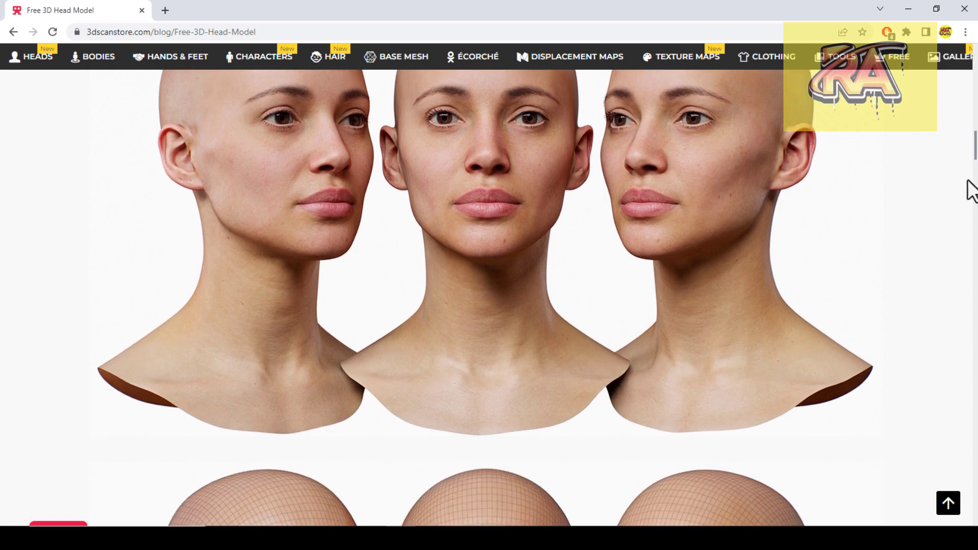
pyautogui.scroll(-3, 971, 189)
pyautogui.scroll(-2, 972, 191)
pyautogui.scroll(-2, 970, 191)
pyautogui.scroll(-1, 970, 191)
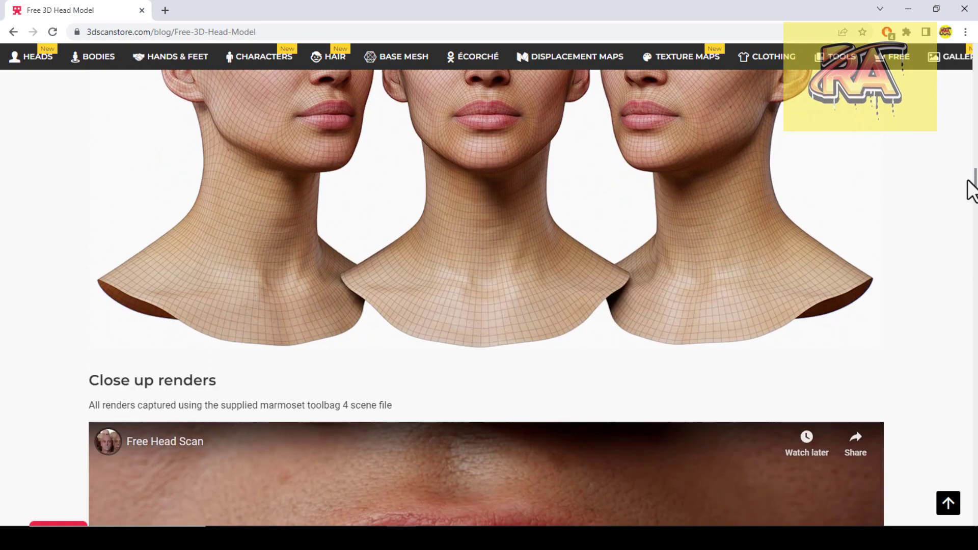
pyautogui.scroll(-4, 970, 191)
pyautogui.scroll(-3, 970, 191)
pyautogui.scroll(-1, 970, 191)
pyautogui.scroll(-1, 970, 191)
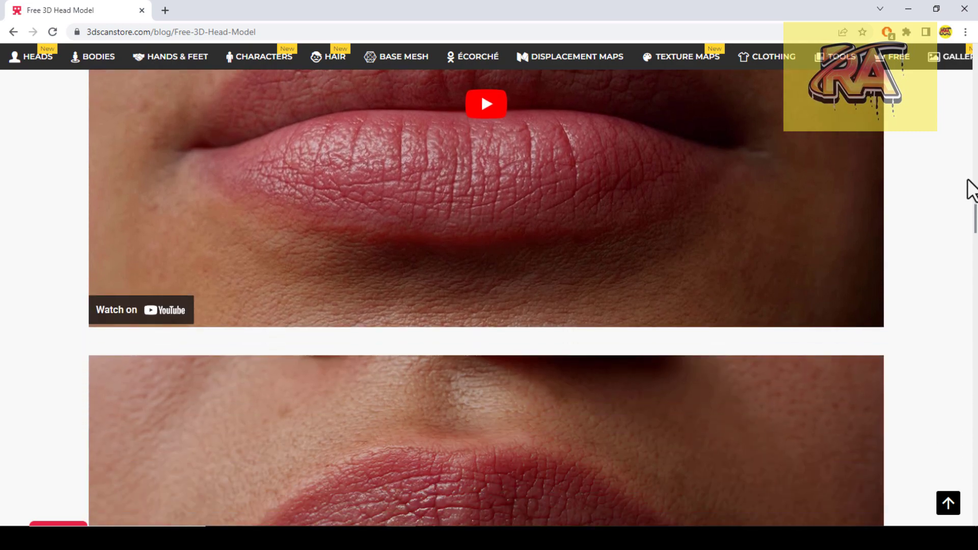
pyautogui.scroll(-4, 970, 191)
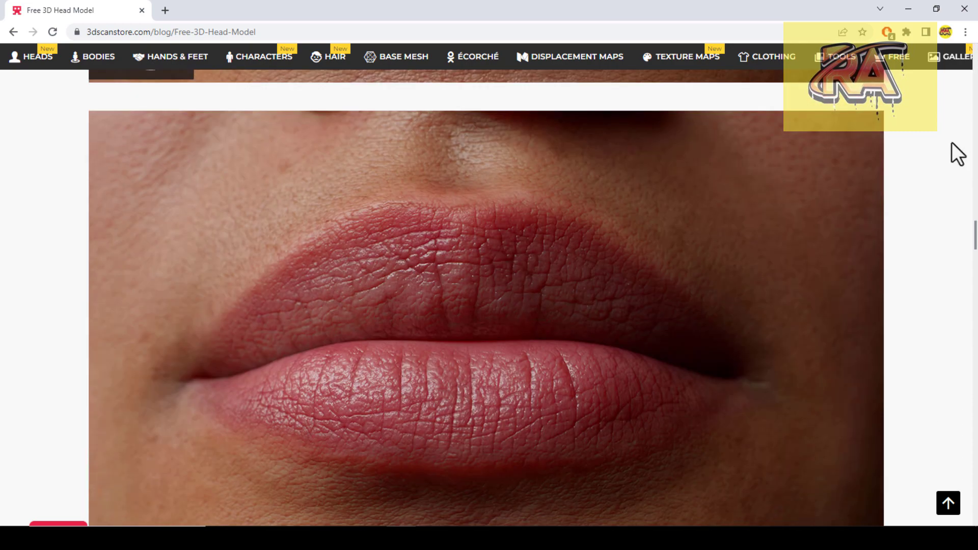
pyautogui.scroll(-5, 934, 255)
pyautogui.scroll(-2, 935, 257)
pyautogui.scroll(-1, 936, 256)
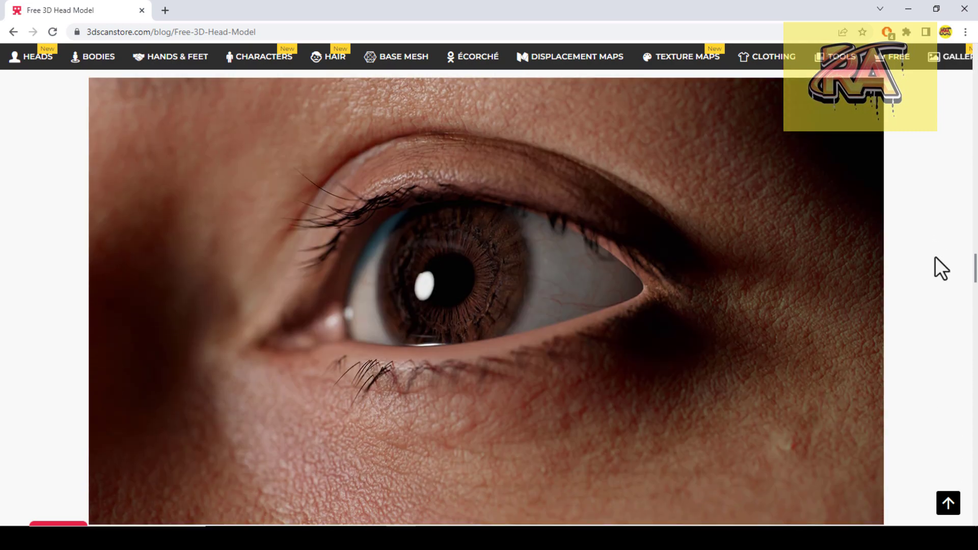
pyautogui.scroll(-5, 935, 257)
pyautogui.scroll(-3, 935, 257)
pyautogui.scroll(-1, 935, 256)
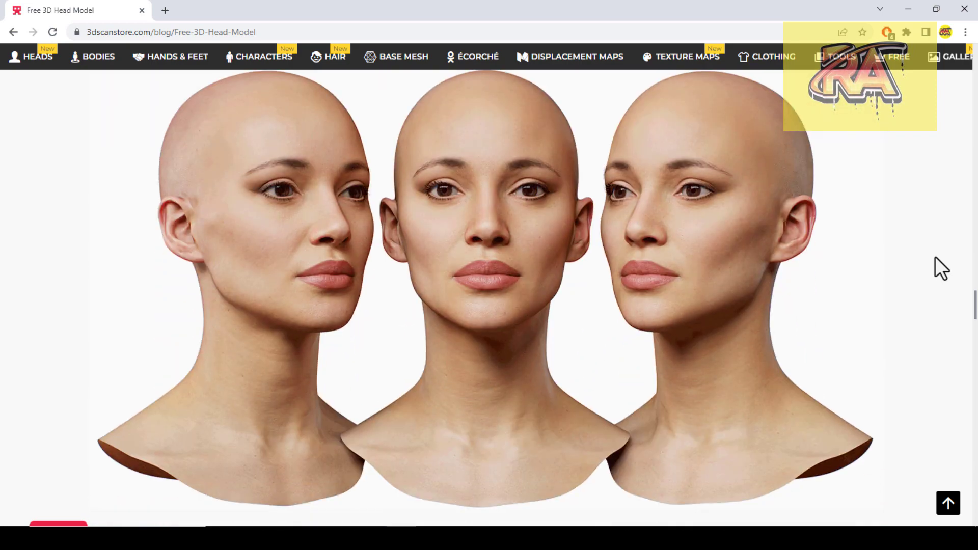
pyautogui.scroll(-2, 935, 257)
pyautogui.scroll(-1, 935, 257)
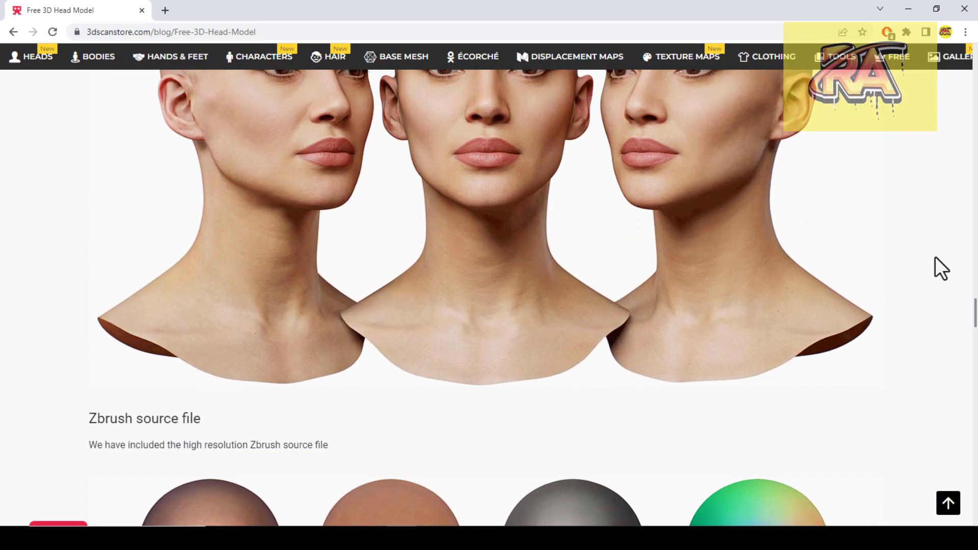
pyautogui.scroll(-1, 935, 257)
pyautogui.scroll(-1, 935, 256)
pyautogui.scroll(-3, 935, 257)
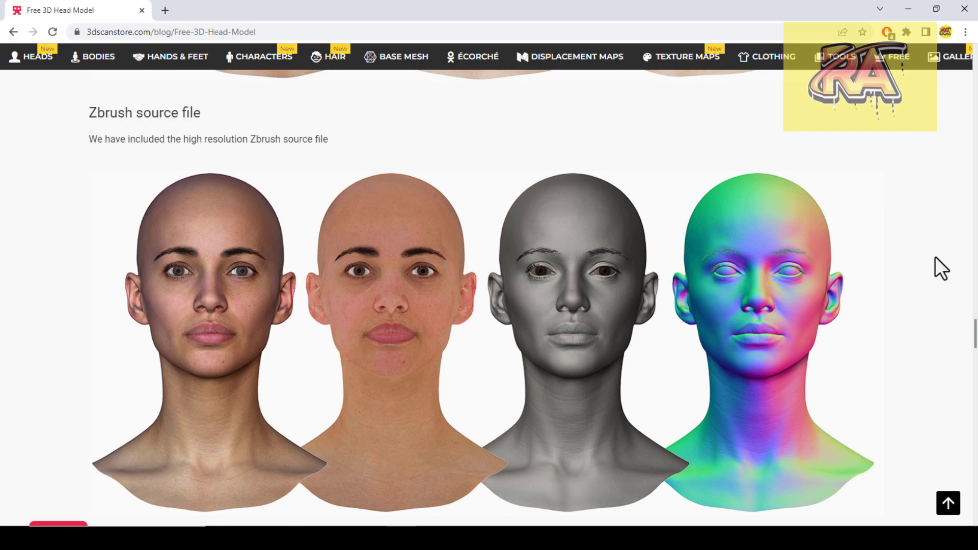
pyautogui.scroll(-1, 935, 257)
pyautogui.scroll(-1, 936, 257)
pyautogui.scroll(-5, 935, 257)
pyautogui.scroll(-3, 935, 257)
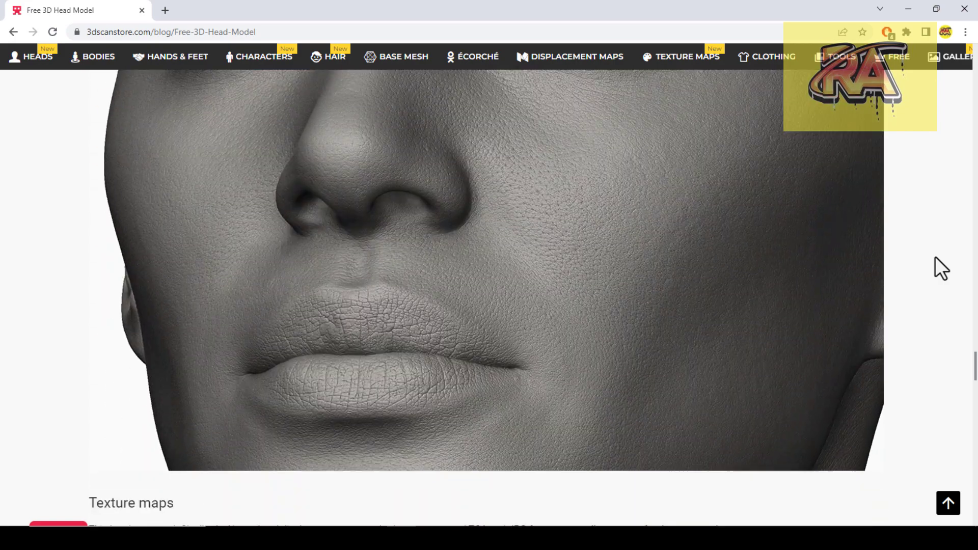
pyautogui.scroll(-4, 935, 256)
pyautogui.scroll(-3, 935, 257)
pyautogui.scroll(-3, 935, 257)
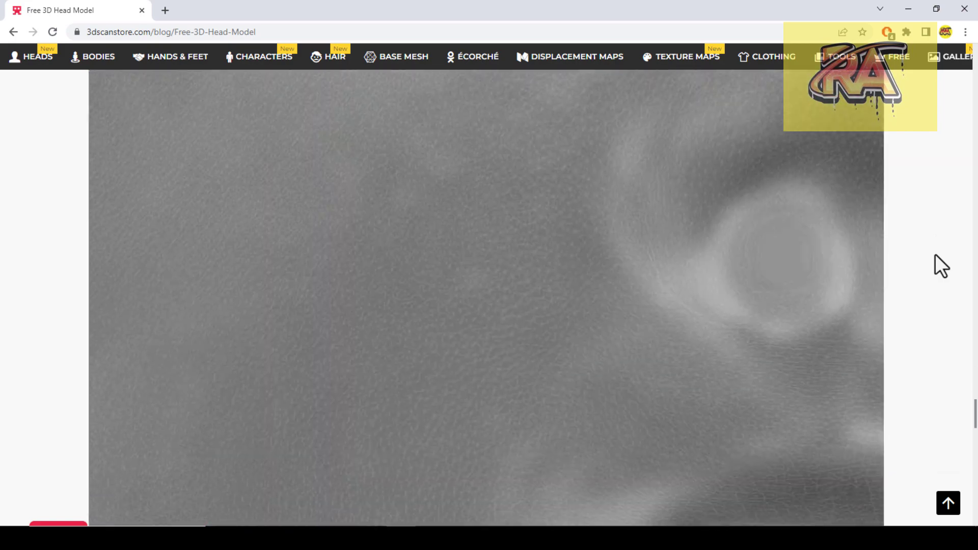
pyautogui.scroll(-4, 935, 254)
pyautogui.scroll(-4, 935, 255)
pyautogui.scroll(-4, 935, 254)
pyautogui.scroll(-2, 935, 254)
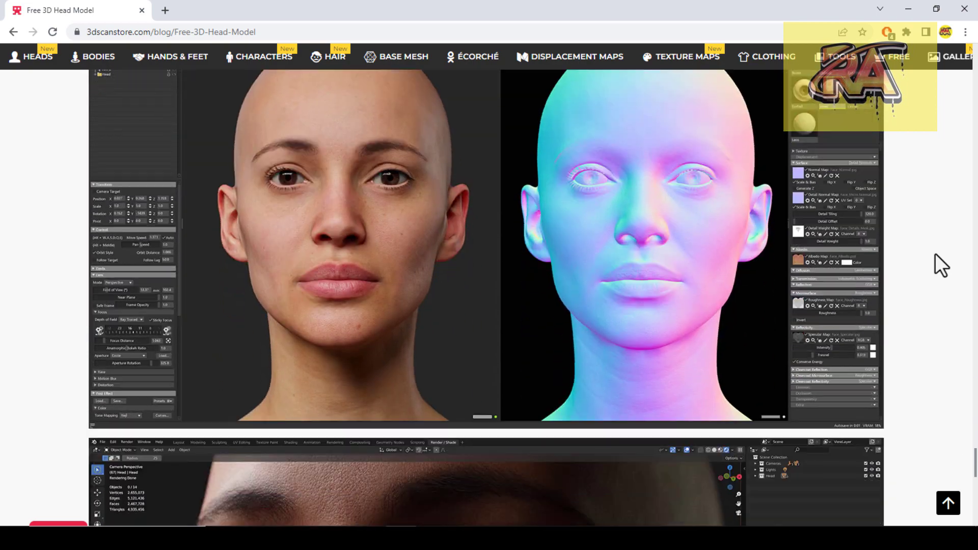
pyautogui.scroll(-1, 935, 254)
pyautogui.scroll(-5, 935, 254)
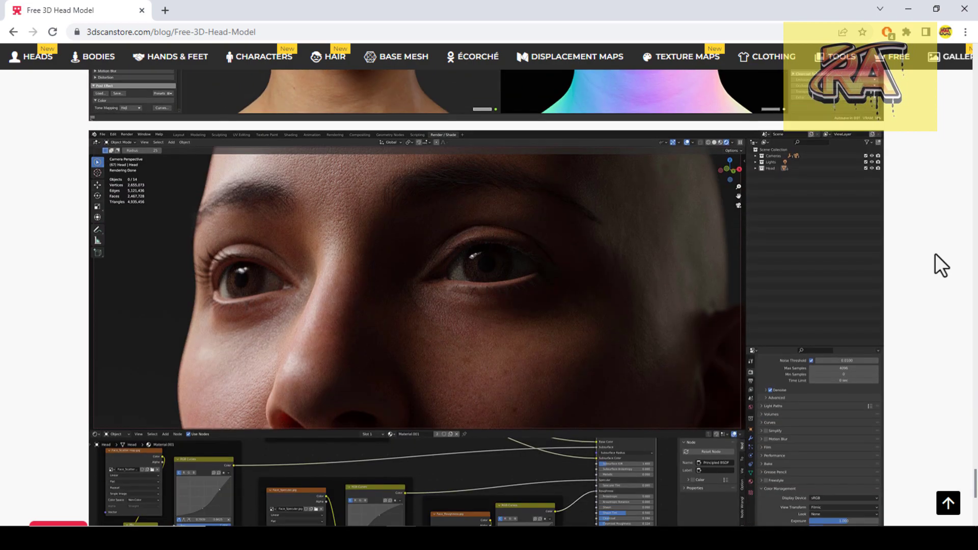
pyautogui.scroll(-4, 935, 254)
pyautogui.scroll(-4, 935, 253)
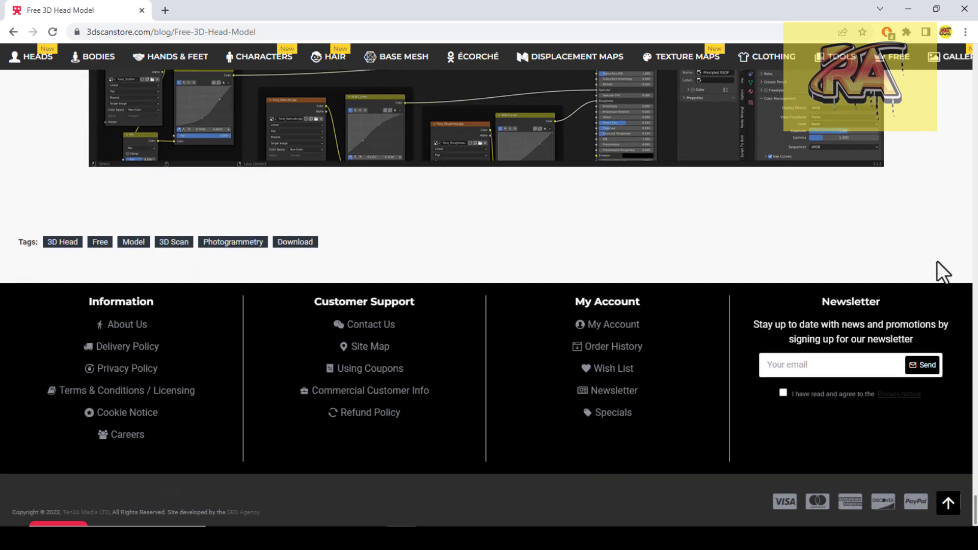
pyautogui.scroll(10, 489, 298)
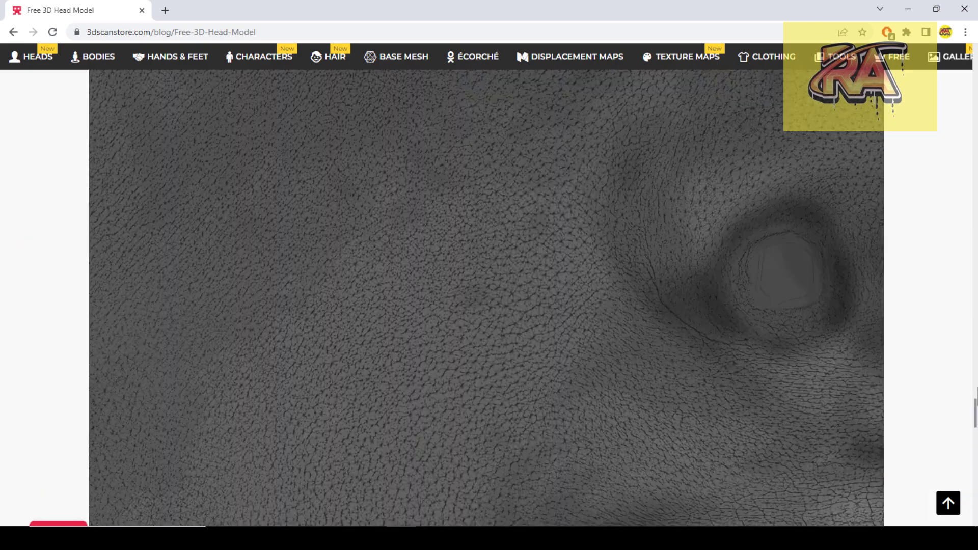
pyautogui.scroll(10, 489, 297)
pyautogui.scroll(10, 488, 298)
pyautogui.scroll(10, 489, 298)
pyautogui.scroll(6, 489, 298)
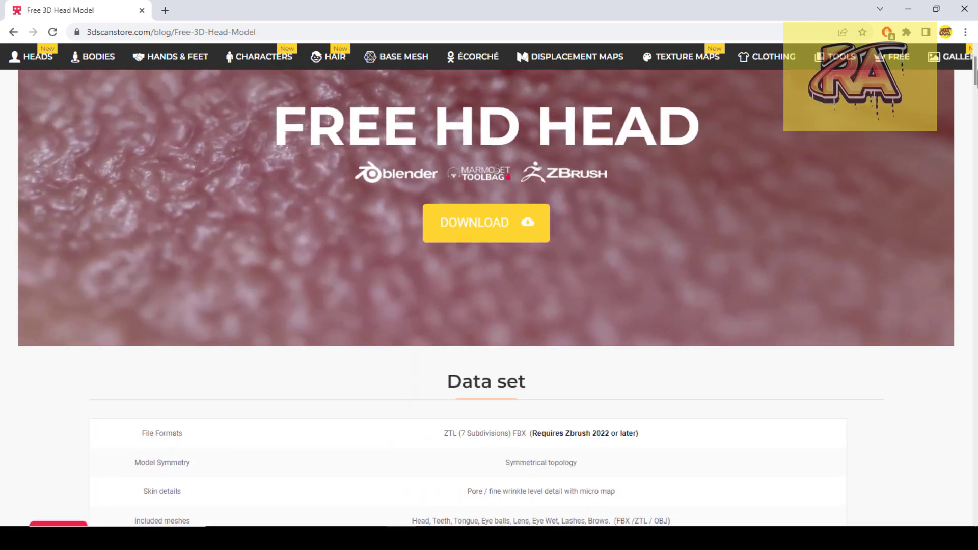
pyautogui.scroll(3, 489, 298)
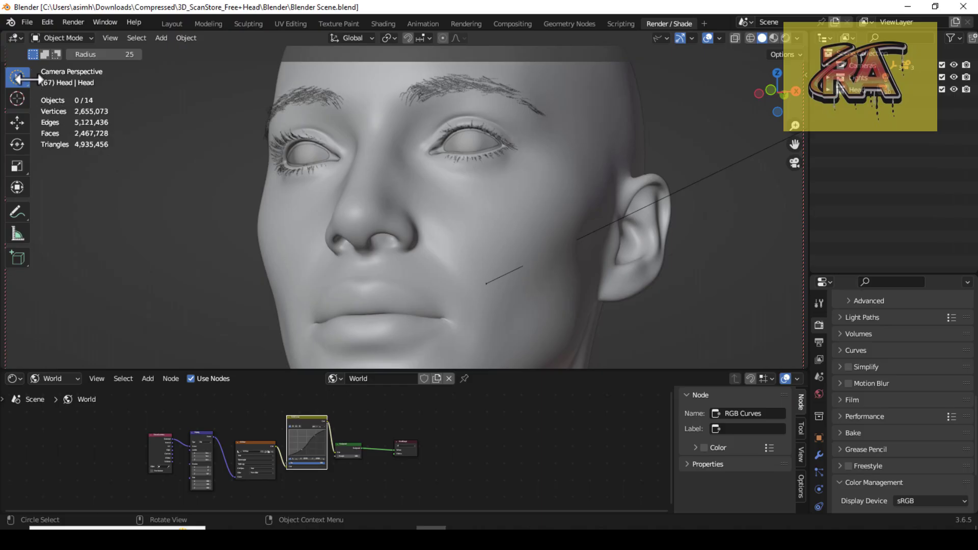
# - Use the Tweak select tool, orbit around the head, and enlarge the world node editor
pyautogui.click(16, 77)
pyautogui.click(47, 81)
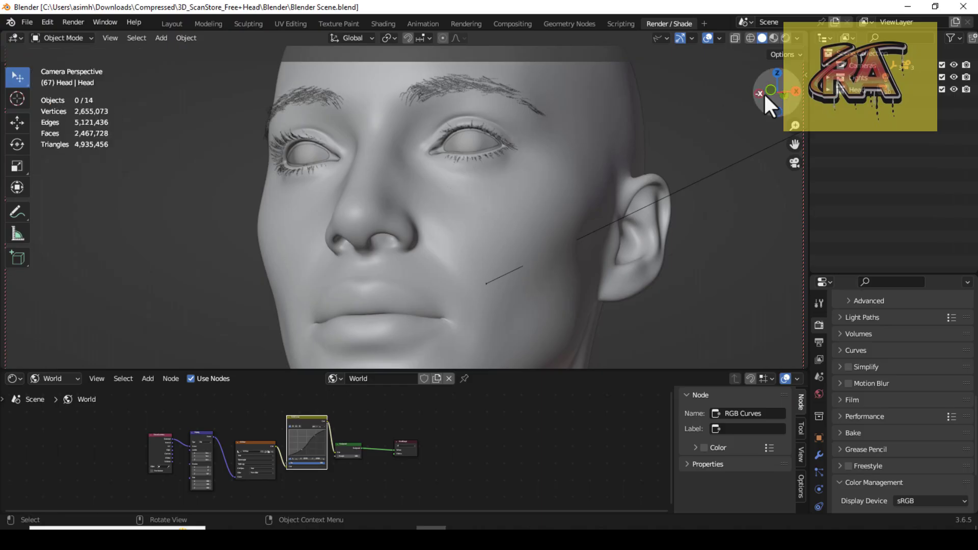
pyautogui.moveTo(775, 90); pyautogui.dragTo(682, 184)
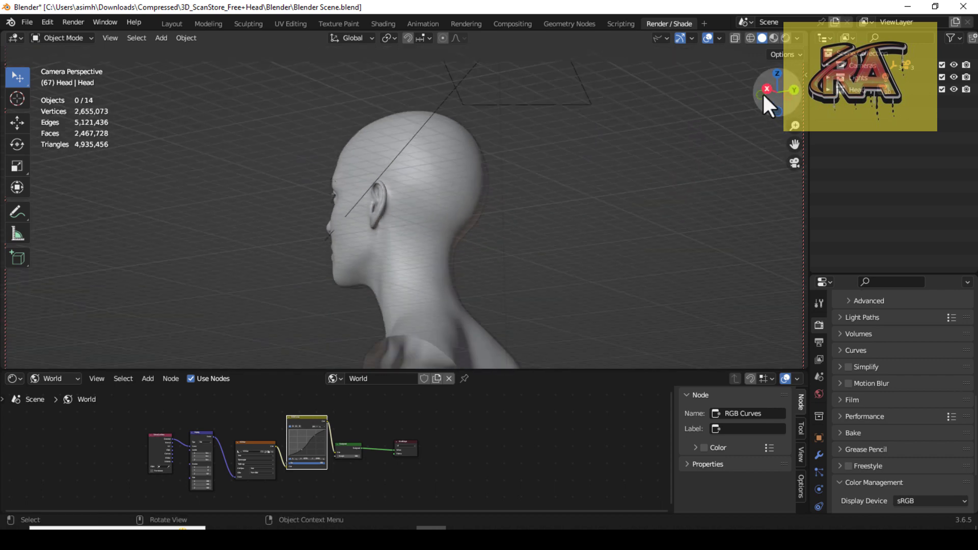
pyautogui.moveTo(762, 92)
pyautogui.mouseDown()
pyautogui.moveTo(785, 95)
pyautogui.moveTo(581, 341)
pyautogui.mouseUp()
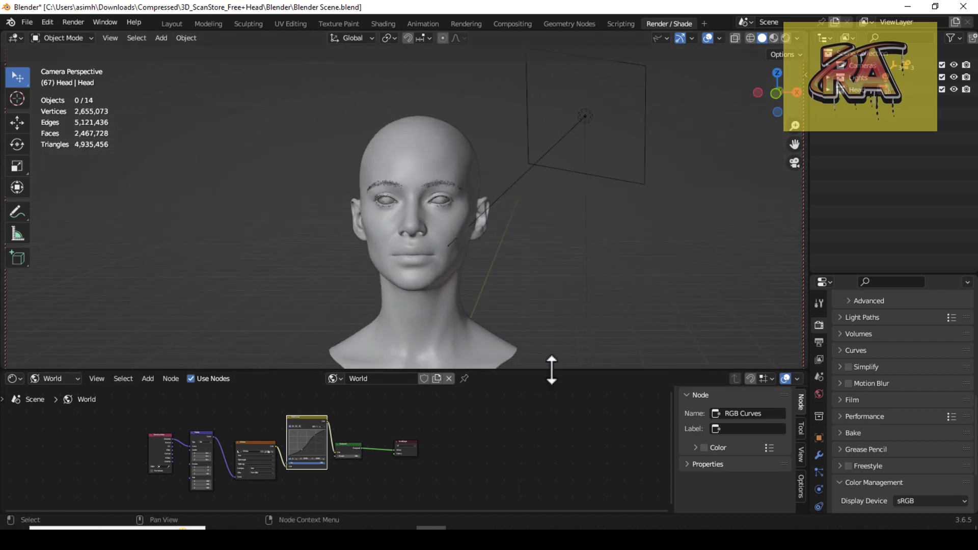
pyautogui.moveTo(552, 370); pyautogui.dragTo(574, 279)
# - Switch the Shader Editor from World to Object and frame Material.001's Principled BSDF
pyautogui.scroll(4, 206, 461)
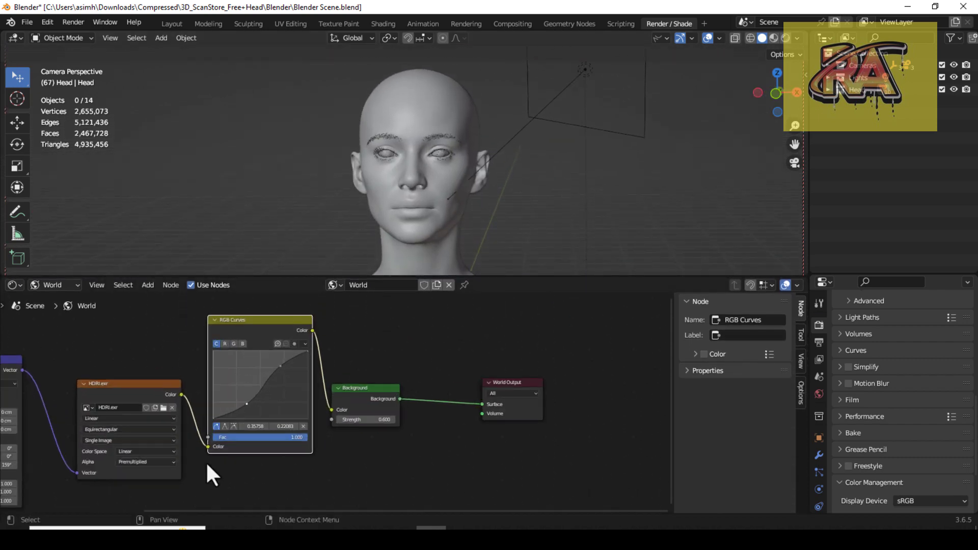
pyautogui.moveTo(301, 509)
pyautogui.mouseDown()
pyautogui.moveTo(206, 509)
pyautogui.moveTo(35, 478)
pyautogui.mouseUp()
pyautogui.click(57, 299)
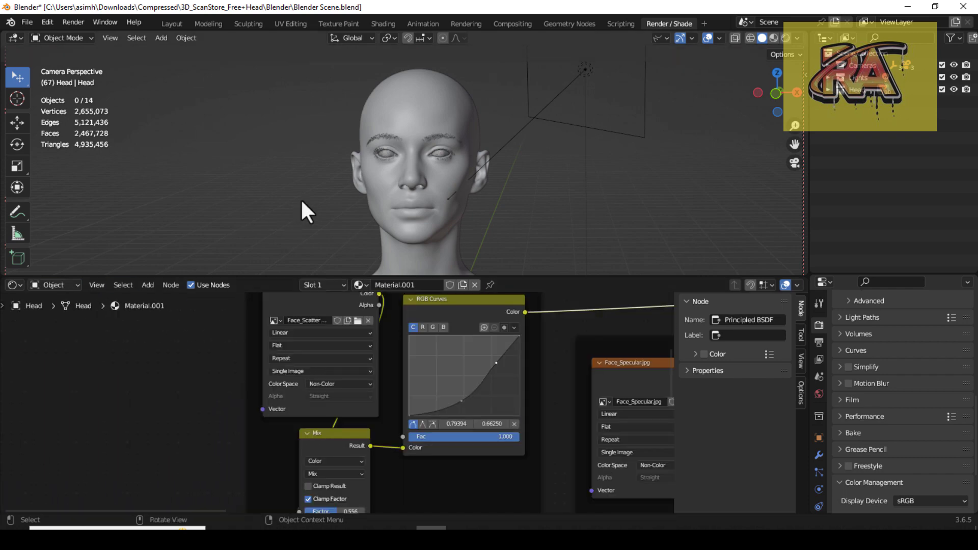
pyautogui.moveTo(487, 276); pyautogui.dragTo(488, 158)
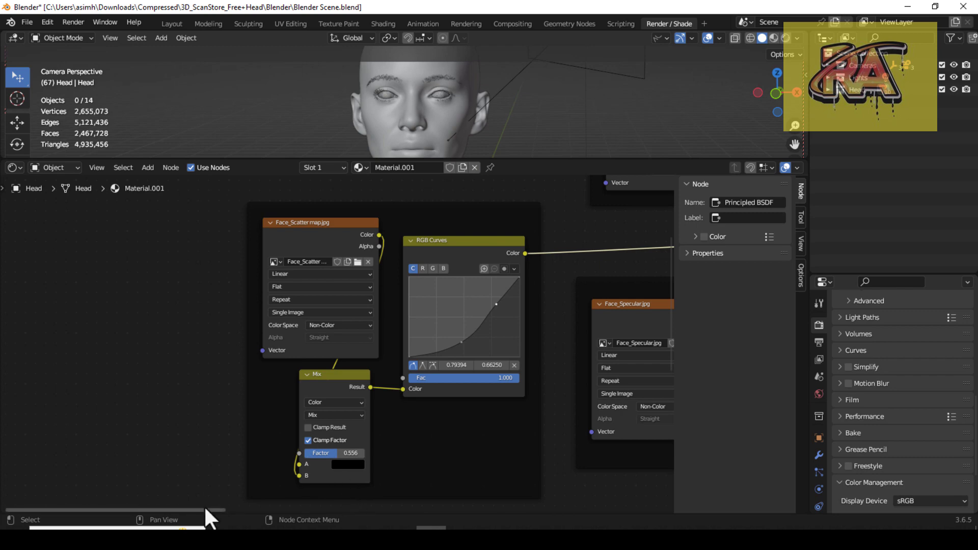
pyautogui.moveTo(212, 509); pyautogui.dragTo(549, 504)
pyautogui.scroll(-2, 452, 412)
pyautogui.scroll(-1, 453, 411)
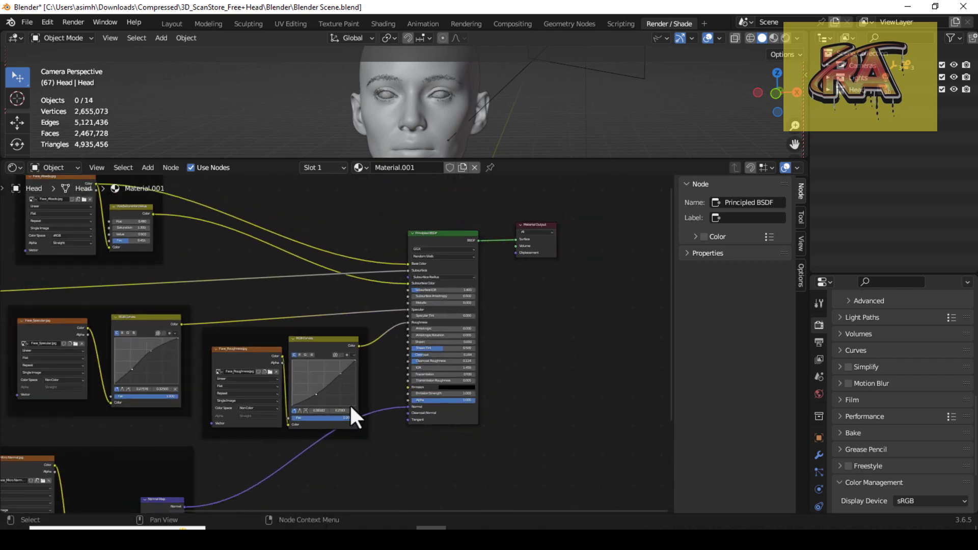
pyautogui.scroll(-2, 351, 408)
pyautogui.scroll(1, 351, 340)
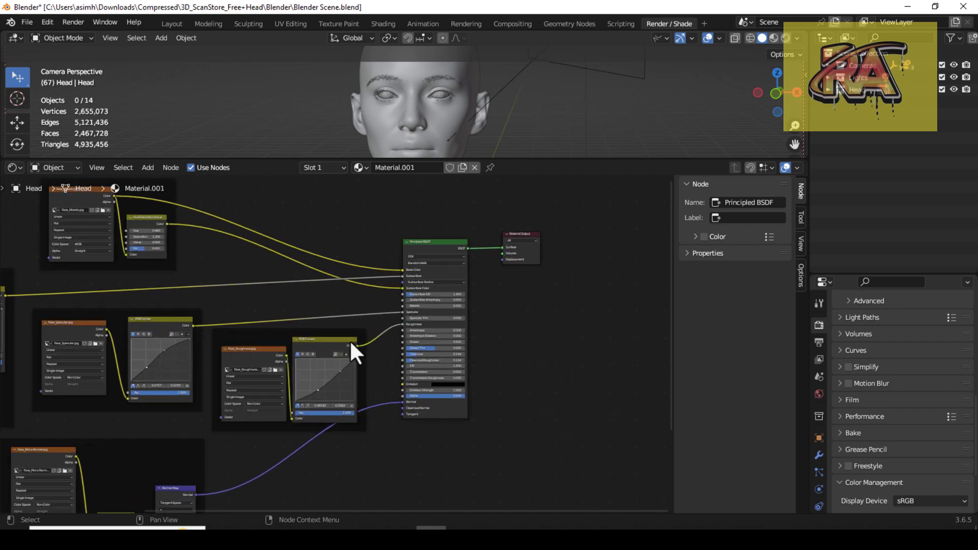
pyautogui.scroll(3, 350, 340)
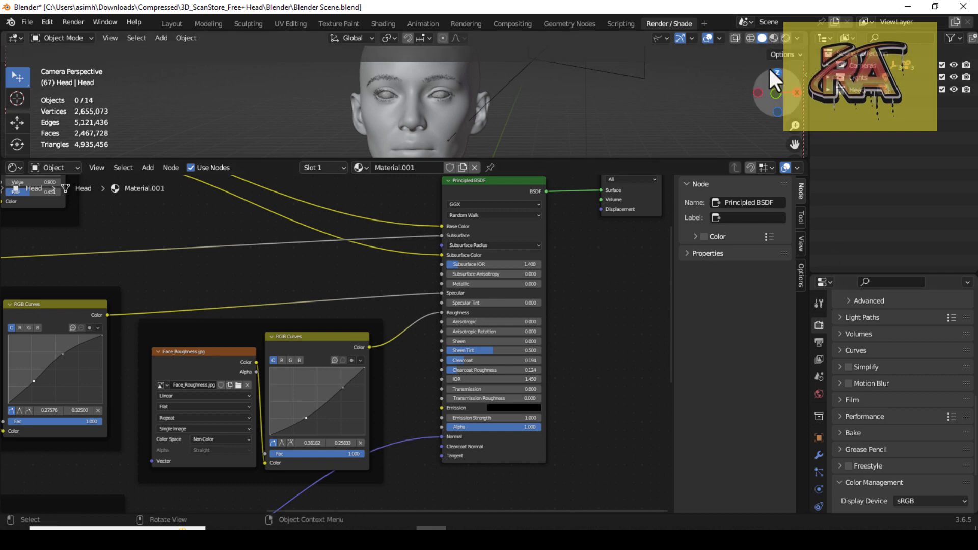
# - Show the head in Material Preview and check Render Properties: Cycles on GPU Compute
pyautogui.click(773, 38)
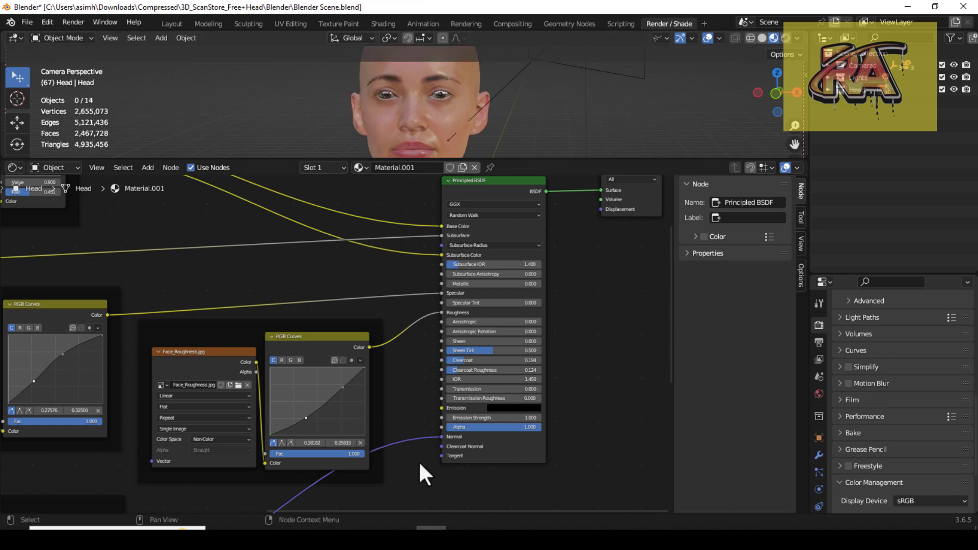
pyautogui.scroll(5, 846, 334)
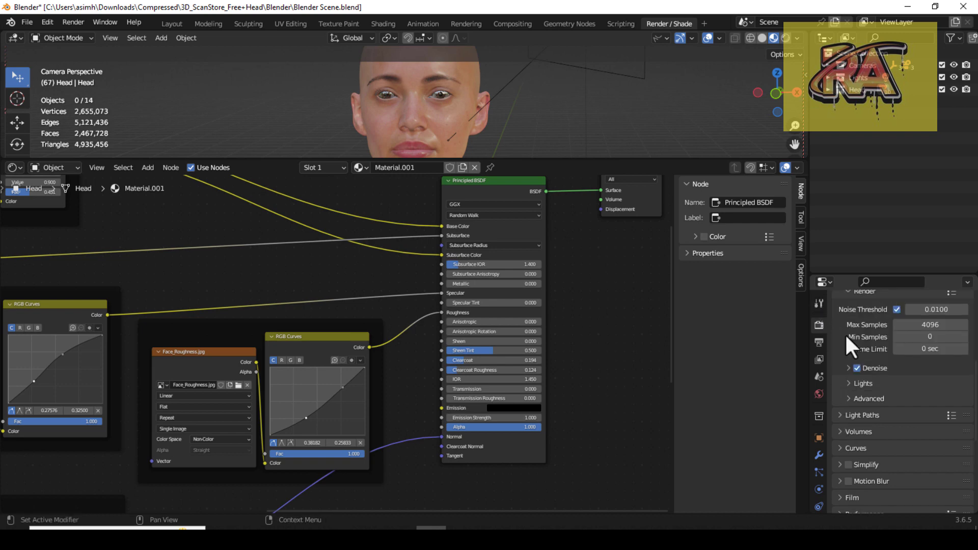
pyautogui.scroll(5, 854, 332)
pyautogui.click(907, 321)
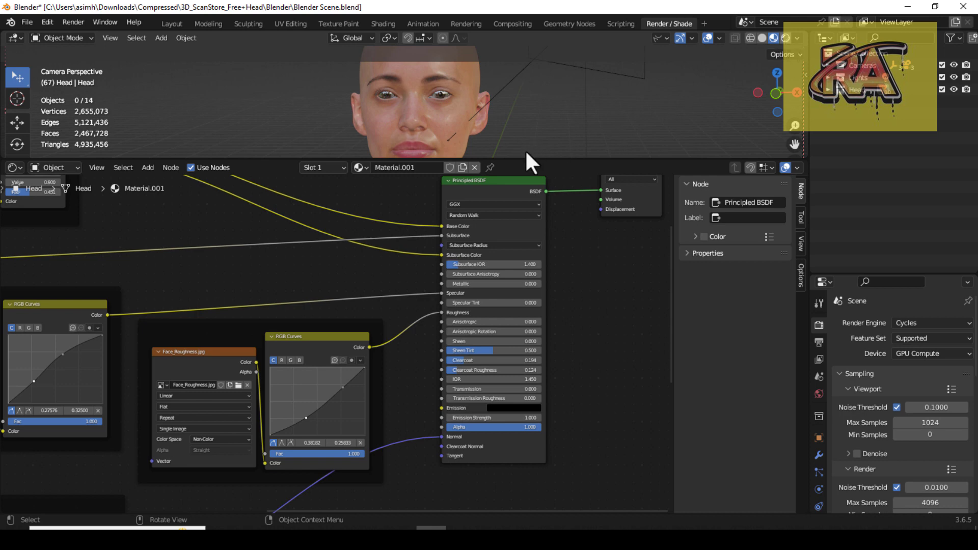
# - Switch the viewport to Rendered shading with the Eevee render engine
pyautogui.press('z')
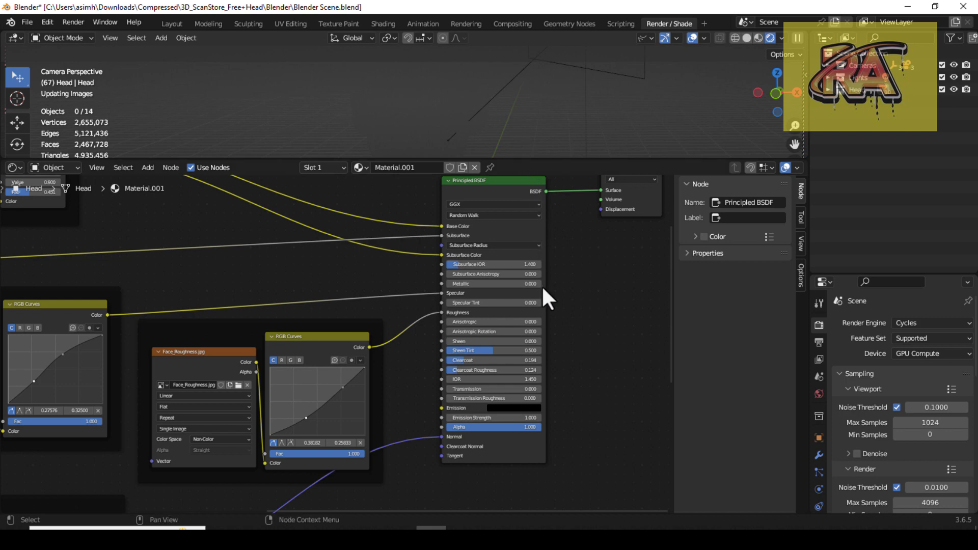
pyautogui.click(927, 323)
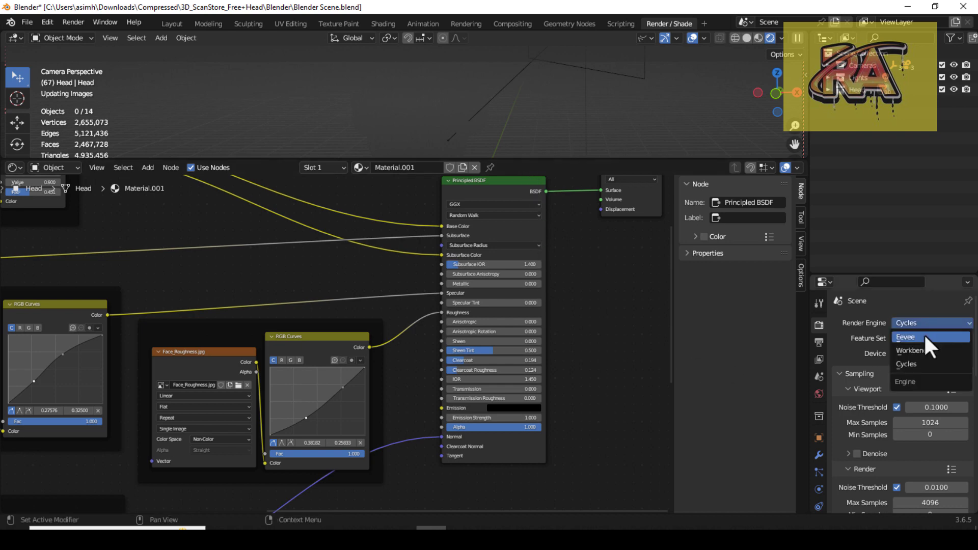
pyautogui.press('Return')
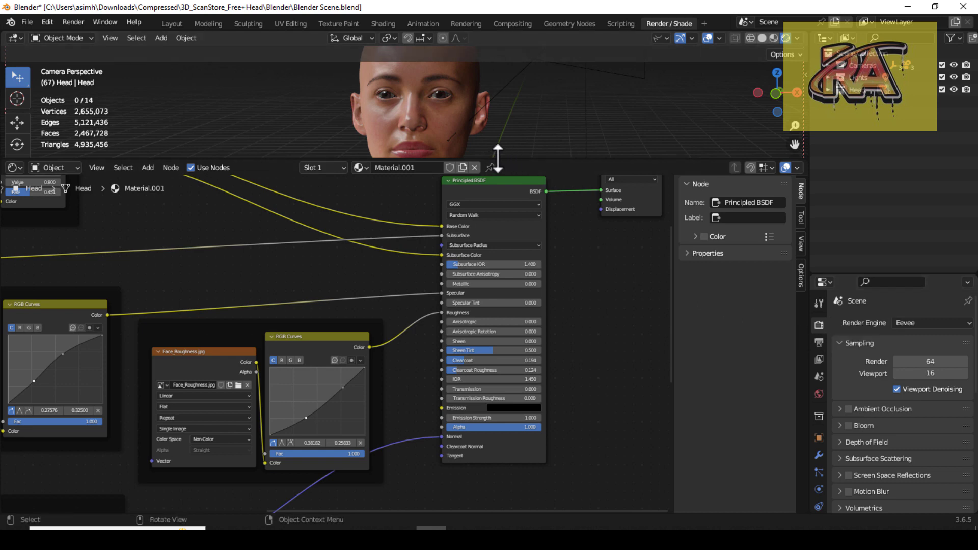
# - Enlarge the 3D viewport and orbit the head to its right profile and back to front
pyautogui.moveTo(498, 159); pyautogui.dragTo(520, 289)
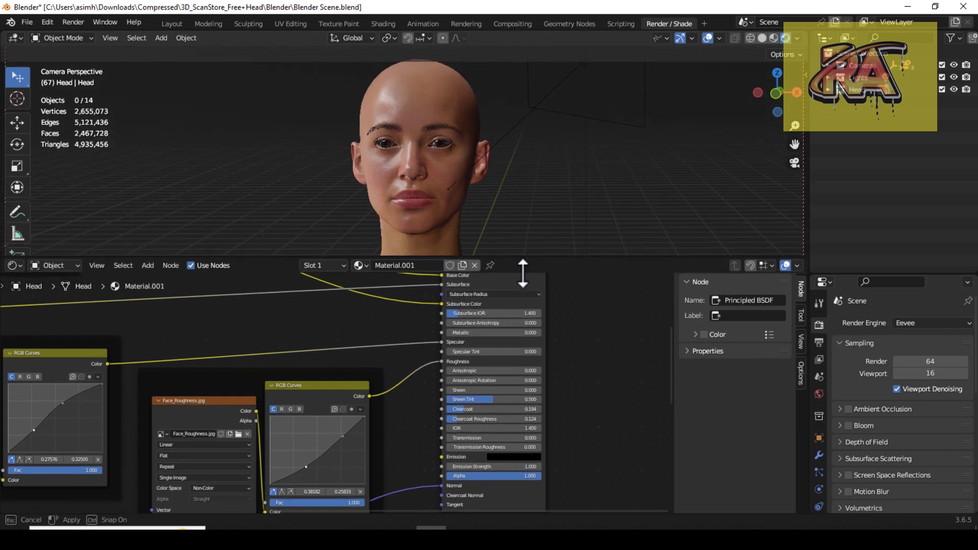
pyautogui.scroll(-3, 484, 170)
pyautogui.scroll(5, 502, 166)
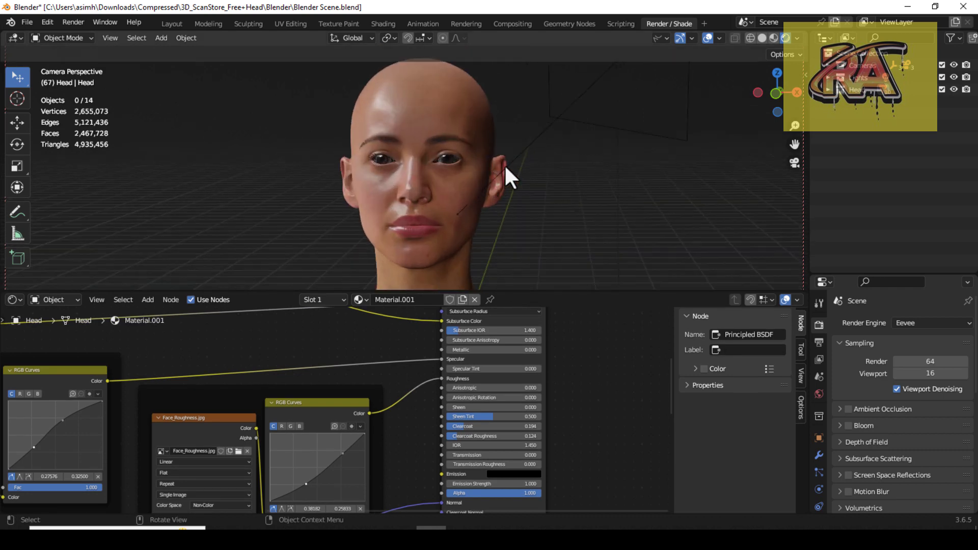
pyautogui.moveTo(790, 102); pyautogui.dragTo(796, 92)
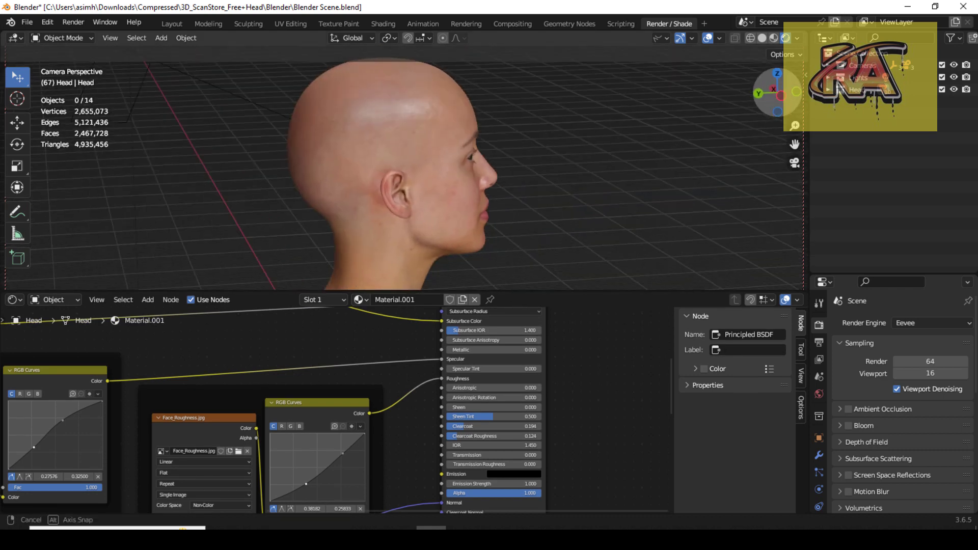
pyautogui.scroll(3, 482, 175)
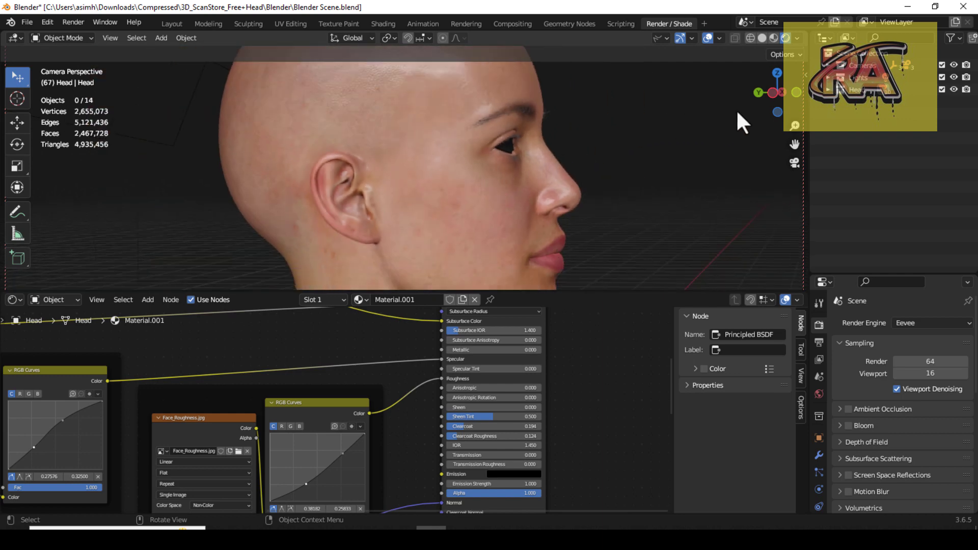
pyautogui.moveTo(764, 96); pyautogui.dragTo(785, 95)
pyautogui.click(910, 322)
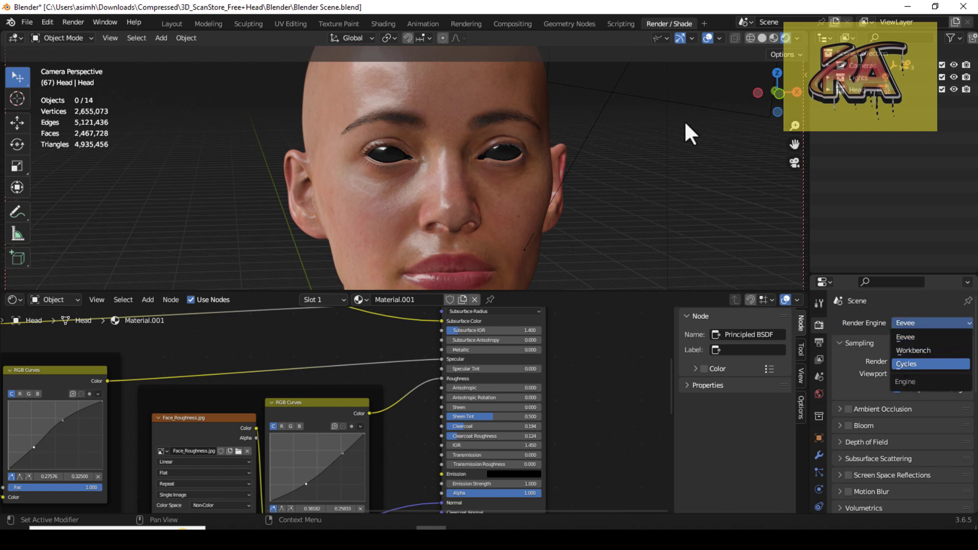
# - Set the render engine back to Cycles and pan the Shader Editor toward the texture nodes
pyautogui.press('Return')
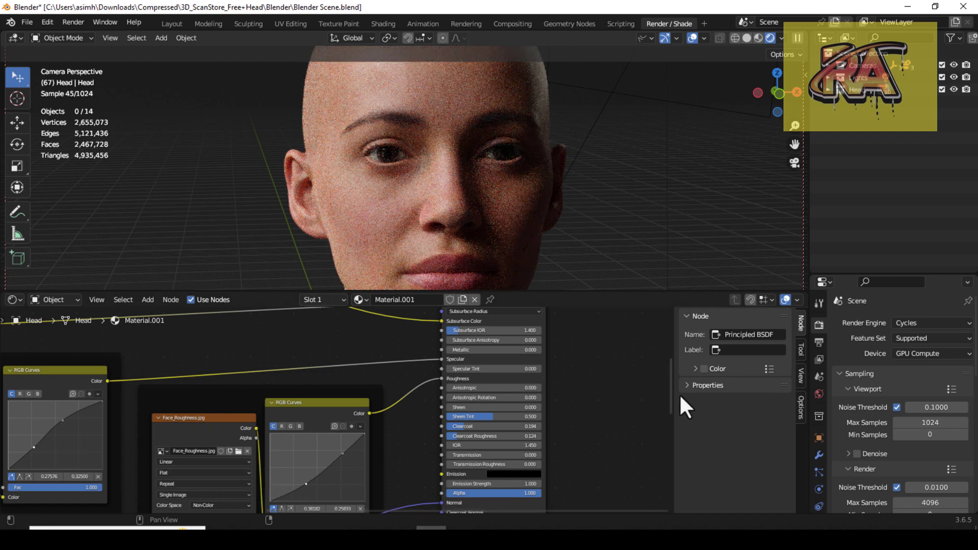
pyautogui.moveTo(668, 397); pyautogui.dragTo(662, 457)
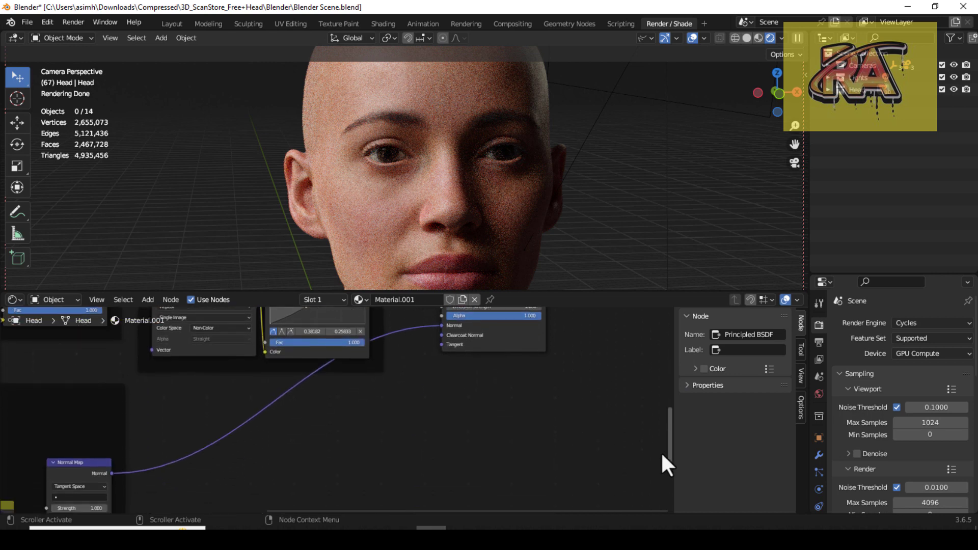
pyautogui.moveTo(507, 509)
pyautogui.mouseDown()
pyautogui.moveTo(293, 509)
pyautogui.moveTo(227, 459)
pyautogui.mouseUp()
# - Zoom out until the scatter, specular and roughness textures and their RGB Curves all show
pyautogui.scroll(-2, 221, 453)
pyautogui.scroll(-1, 221, 453)
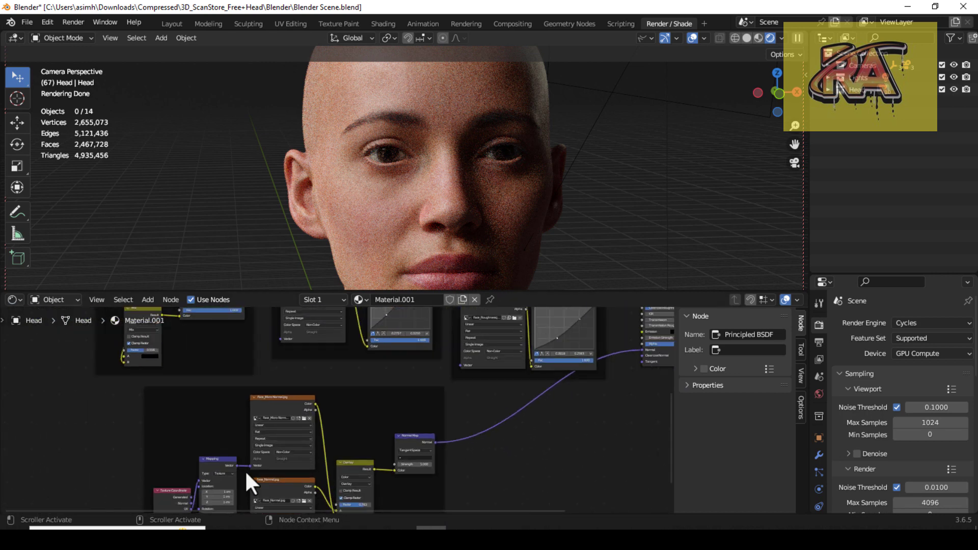
pyautogui.scroll(-1, 255, 476)
pyautogui.scroll(1, 310, 473)
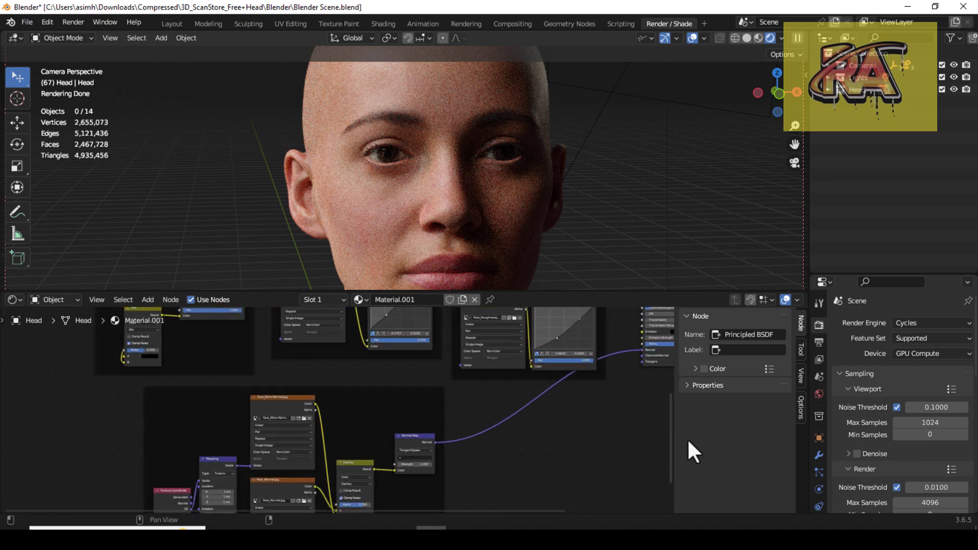
pyautogui.moveTo(671, 441); pyautogui.dragTo(678, 372)
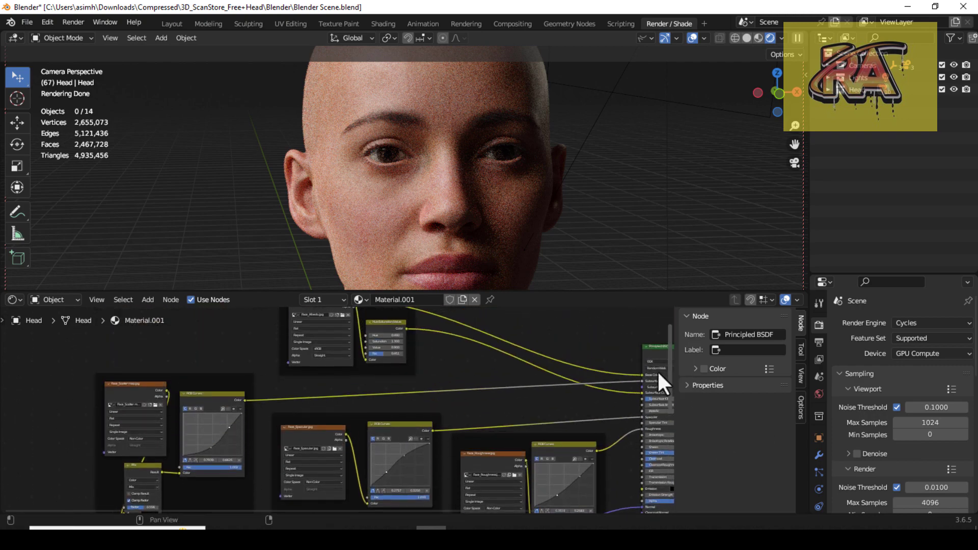
pyautogui.scroll(3, 336, 414)
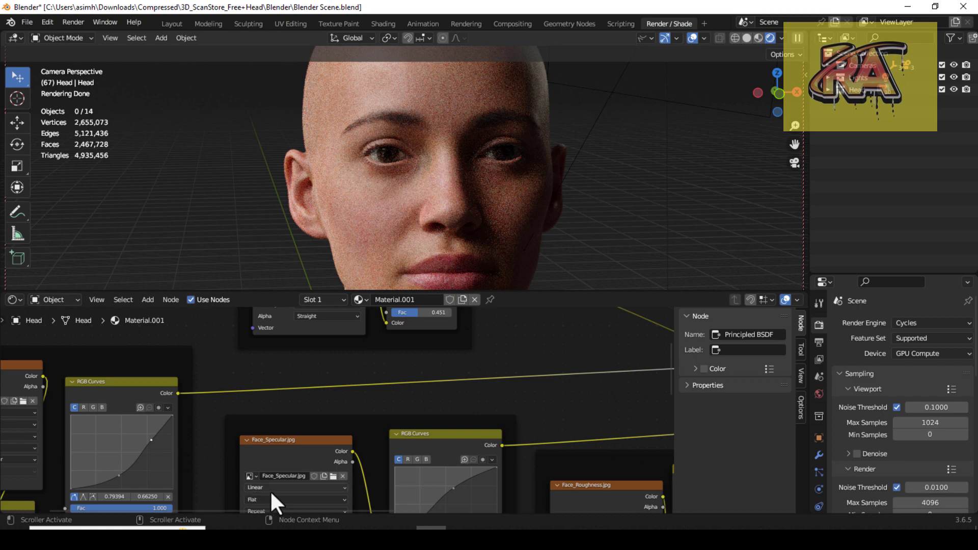
pyautogui.scroll(-1, 325, 482)
pyautogui.scroll(-1, 337, 484)
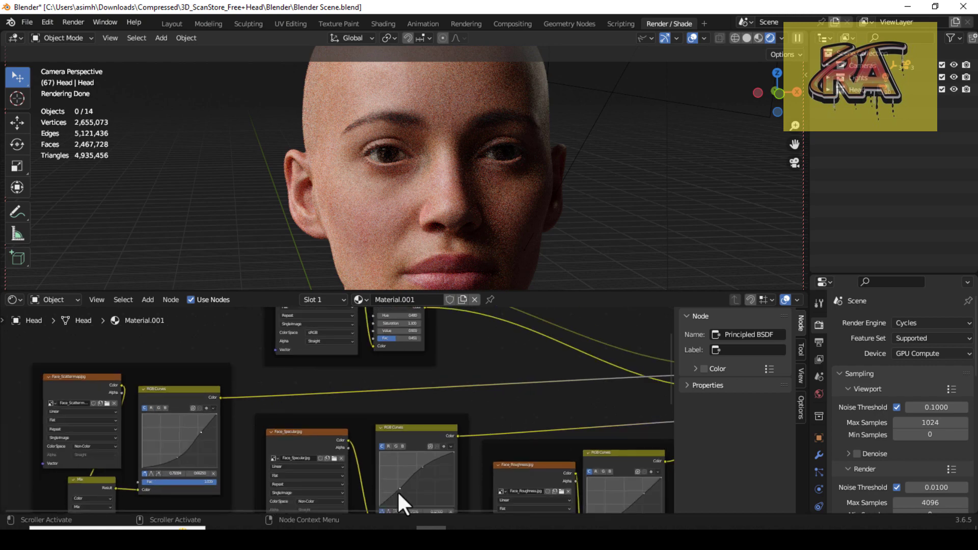
# - Adjust the specular RGB curve's lower point and move the roughness curve's upper point
pyautogui.moveTo(399, 488); pyautogui.dragTo(391, 470)
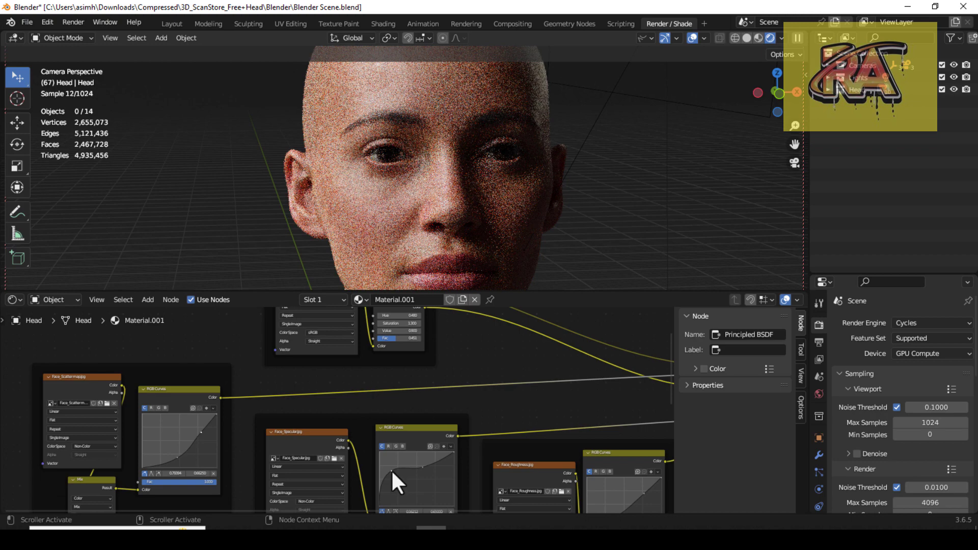
pyautogui.moveTo(392, 473); pyautogui.dragTo(408, 490)
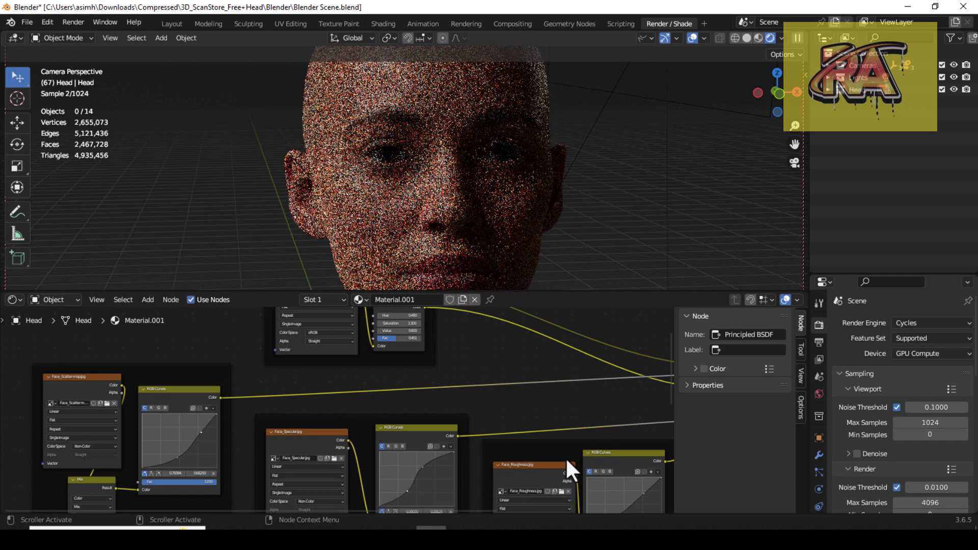
pyautogui.moveTo(669, 398)
pyautogui.mouseDown()
pyautogui.moveTo(680, 498)
pyautogui.moveTo(681, 391)
pyautogui.mouseUp()
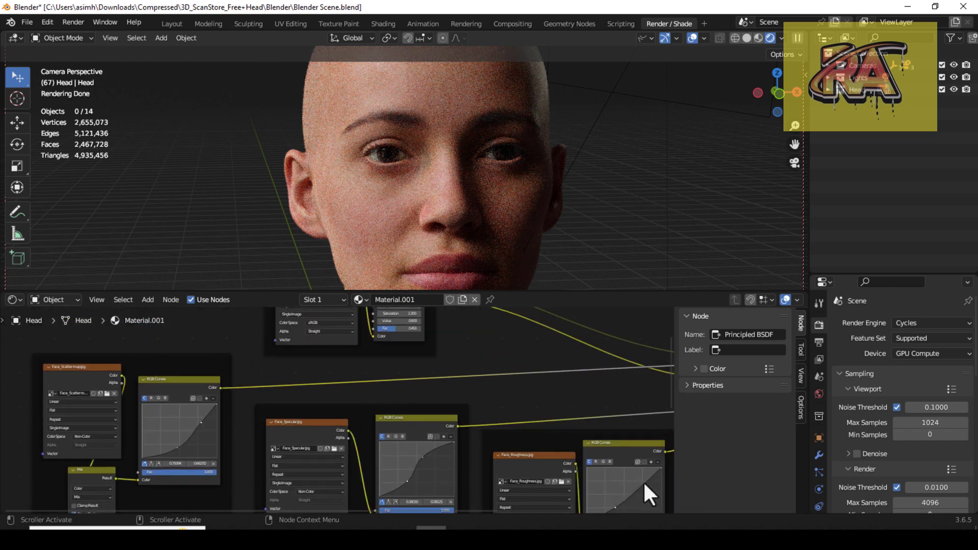
pyautogui.moveTo(643, 481)
pyautogui.mouseDown()
pyautogui.moveTo(602, 474)
pyautogui.moveTo(615, 508)
pyautogui.mouseUp()
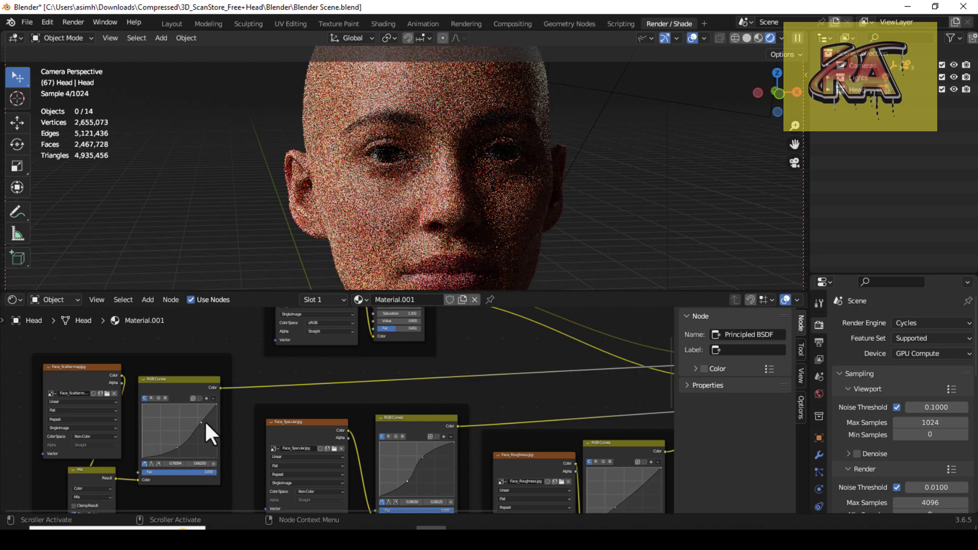
# - Undo a stray scatter-curve edit and make the node editor taller
pyautogui.moveTo(203, 419); pyautogui.dragTo(164, 417)
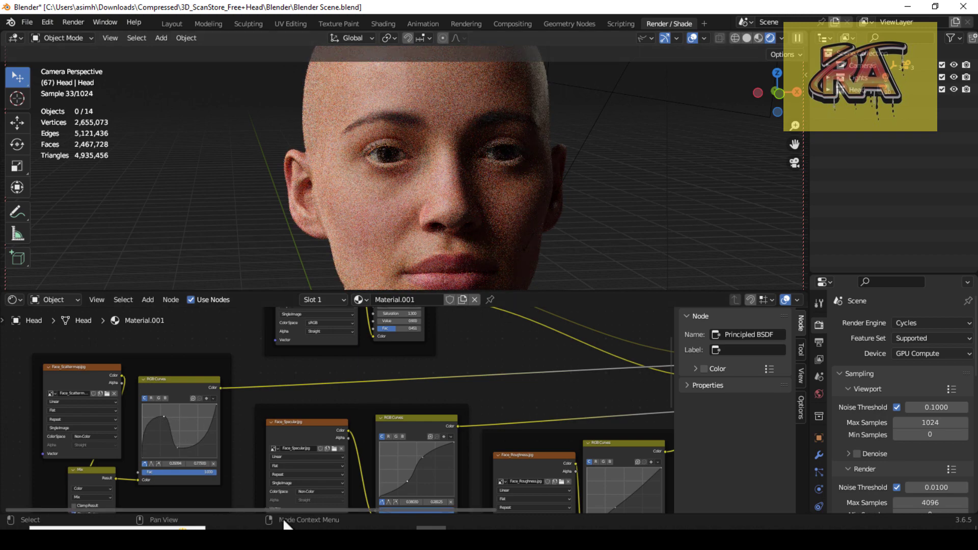
pyautogui.hotkey('ctrl', 'z')
pyautogui.moveTo(500, 292); pyautogui.dragTo(501, 154)
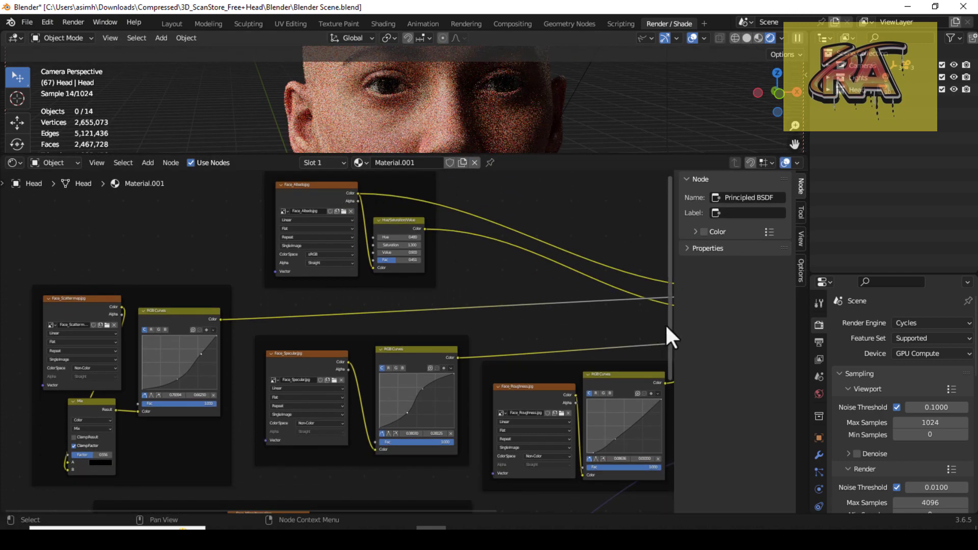
# - Review the Principled BSDF inputs, then enlarge the 3D viewport over the node editor
pyautogui.moveTo(671, 325); pyautogui.dragTo(669, 264)
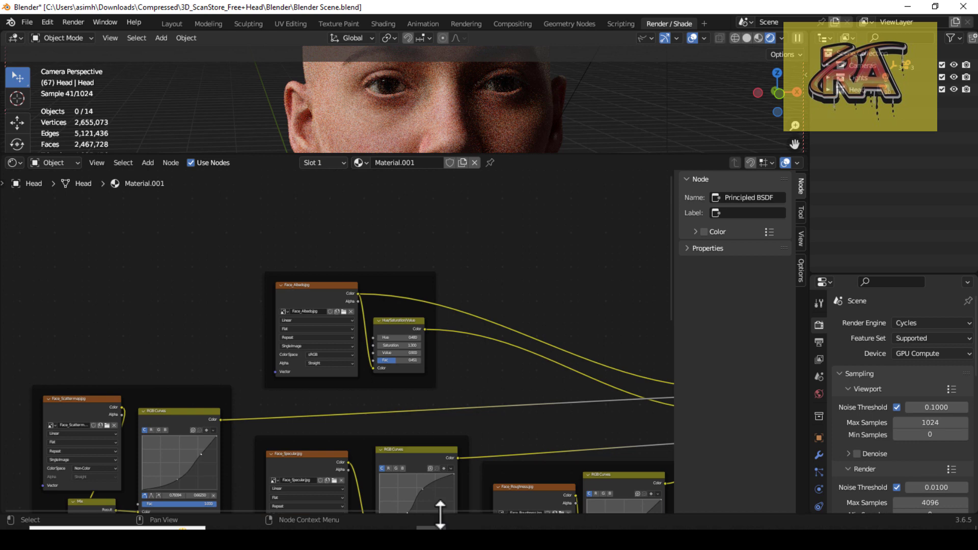
pyautogui.moveTo(444, 510); pyautogui.dragTo(703, 484)
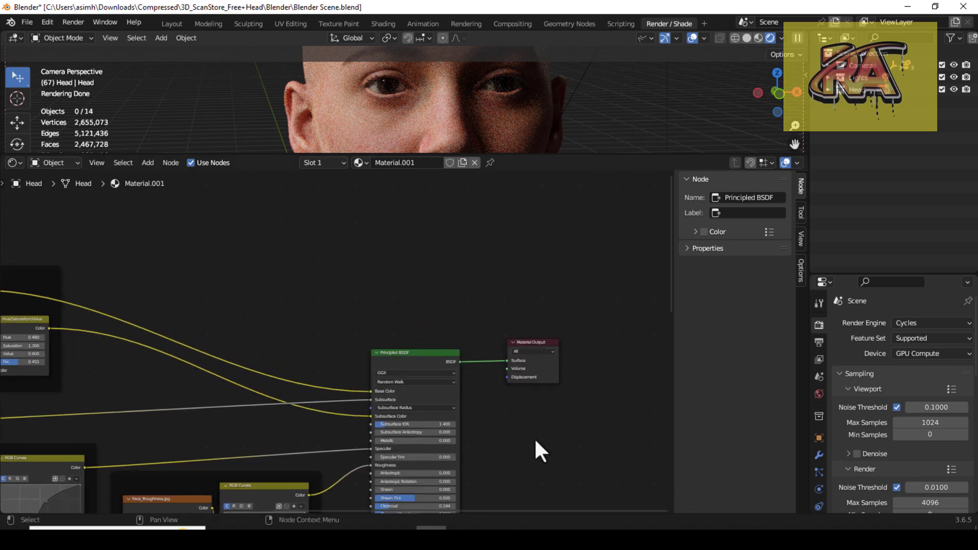
pyautogui.scroll(3, 533, 437)
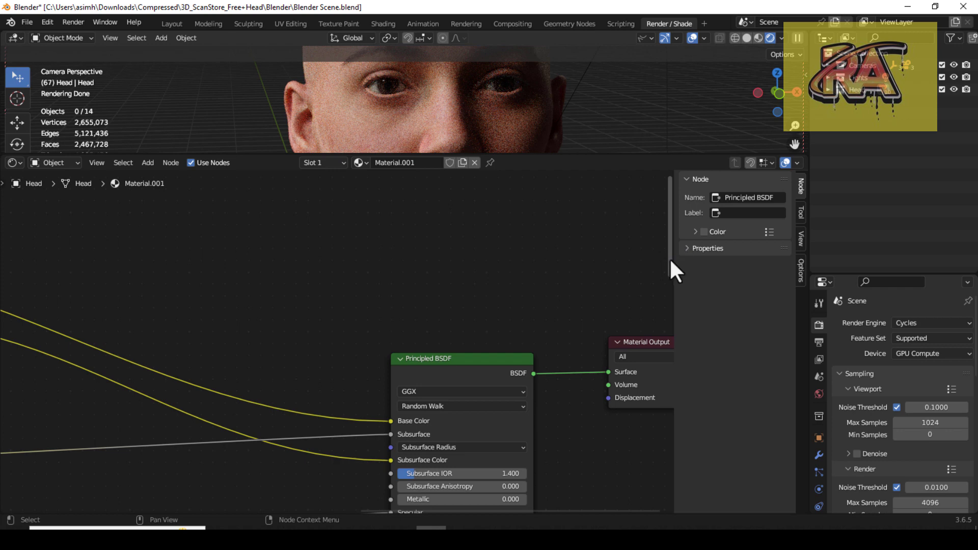
pyautogui.moveTo(670, 258); pyautogui.dragTo(677, 377)
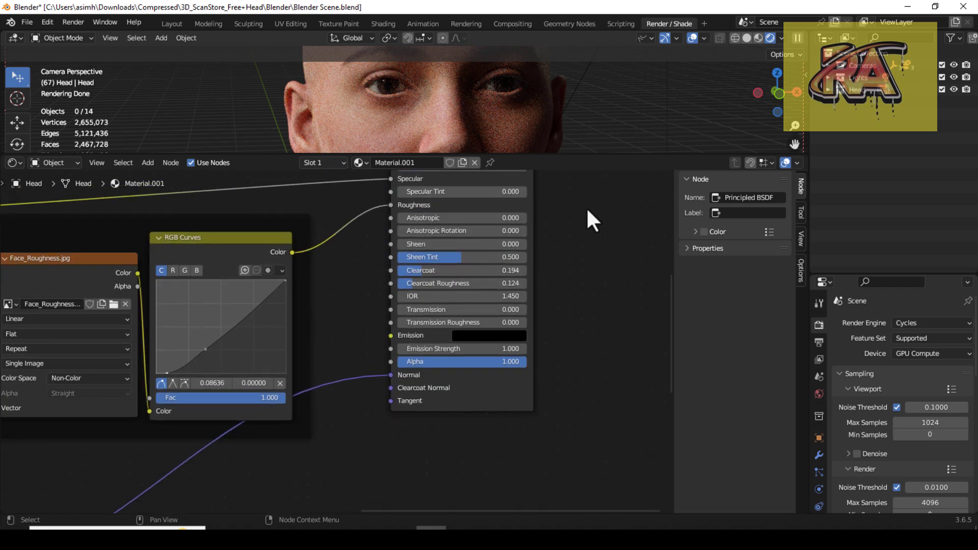
pyautogui.moveTo(541, 152); pyautogui.dragTo(571, 464)
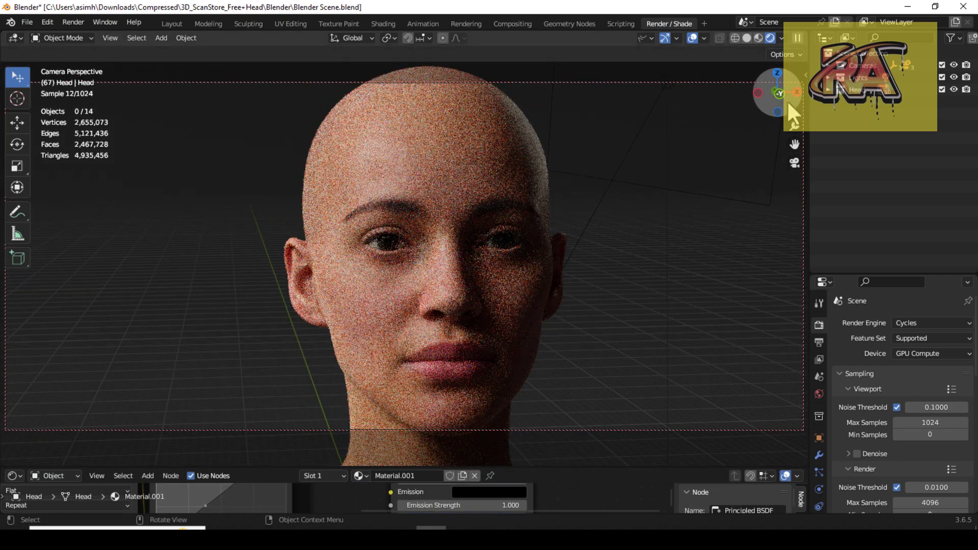
# - Leave camera view and orbit and pan around the rendered head
pyautogui.click(794, 163)
pyautogui.scroll(3, 459, 347)
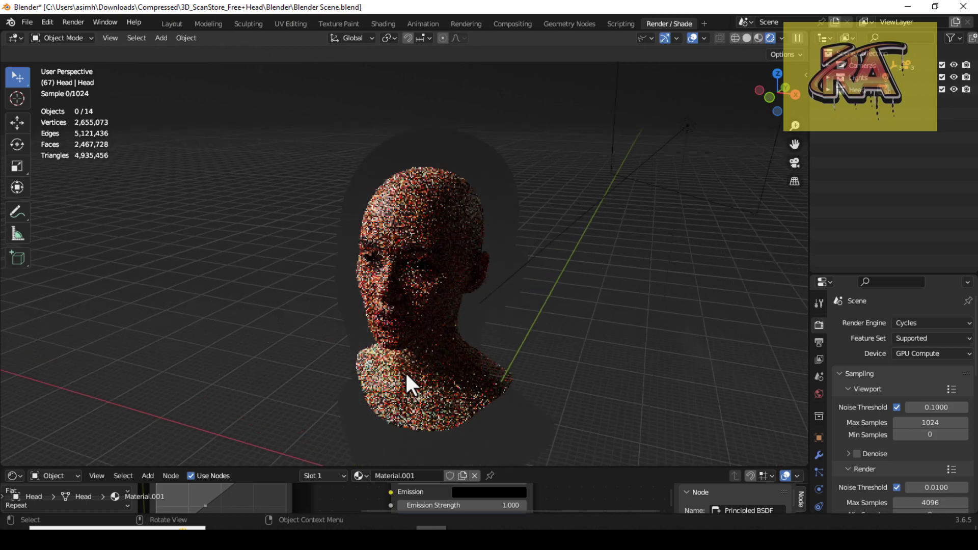
pyautogui.moveTo(405, 372); pyautogui.dragTo(563, 310, button='middle')
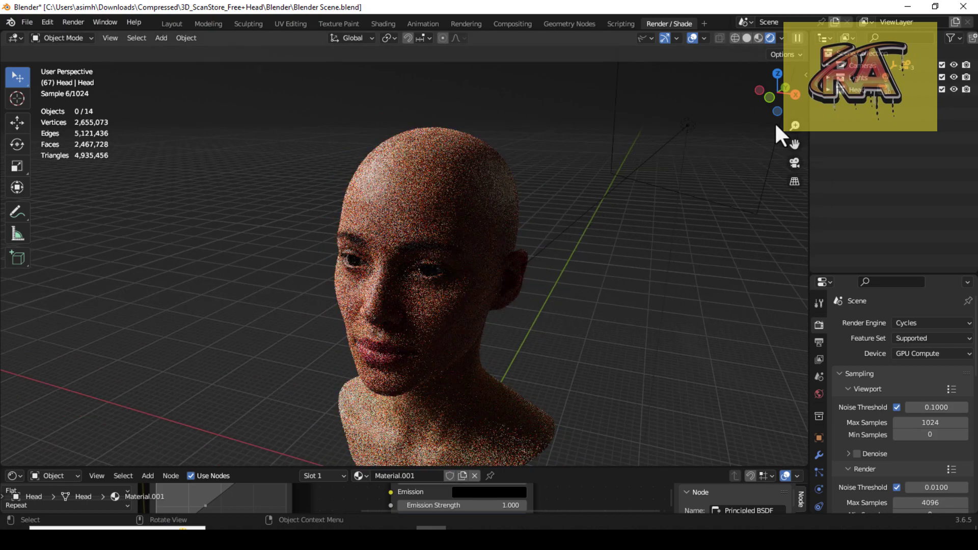
pyautogui.moveTo(768, 96); pyautogui.dragTo(623, 284)
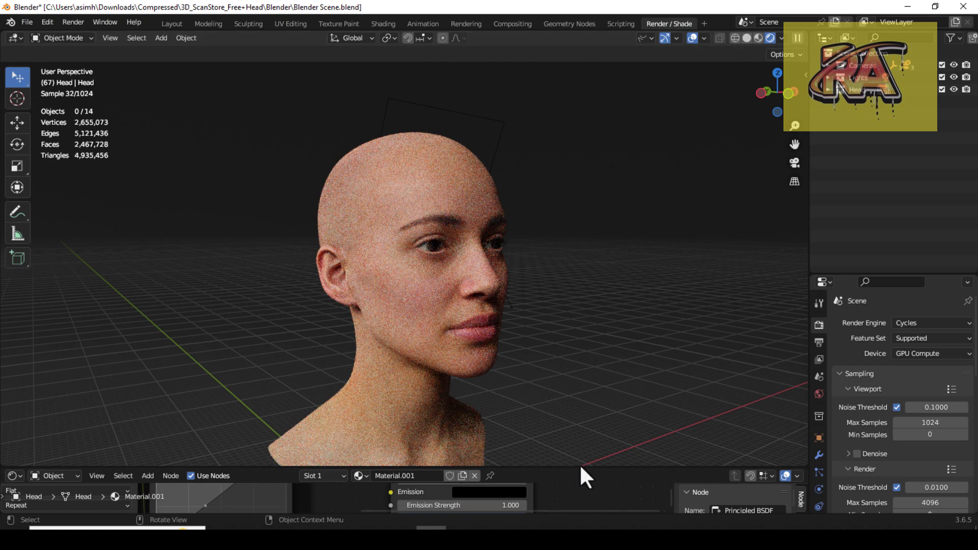
pyautogui.moveTo(581, 469); pyautogui.dragTo(582, 509)
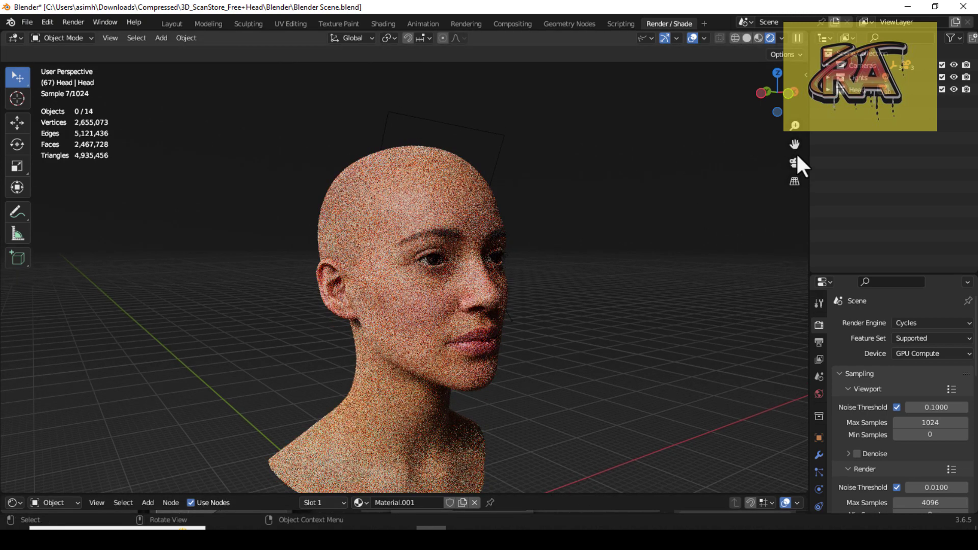
pyautogui.moveTo(794, 147); pyautogui.dragTo(769, 117)
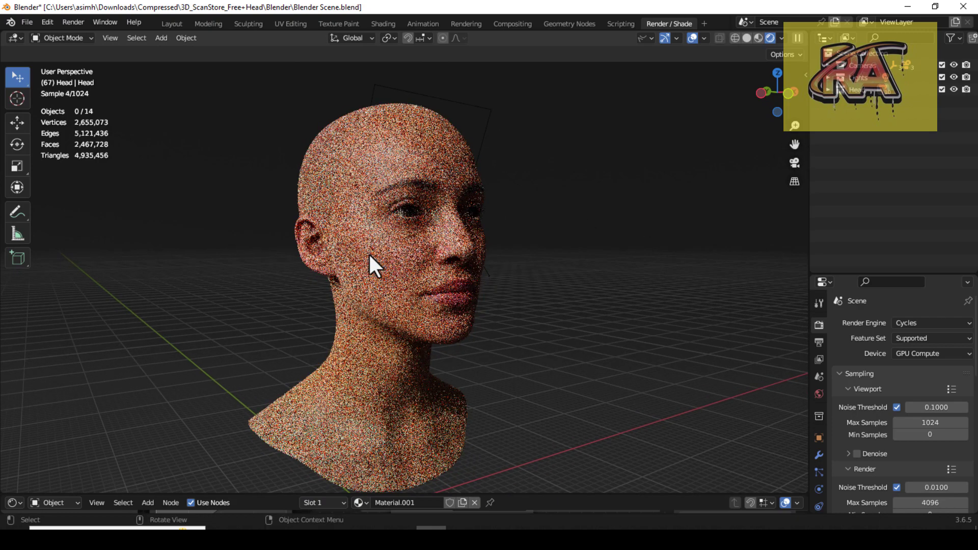
# - Select the head and zoom in close on the eye and cheek skin
pyautogui.click(399, 251)
pyautogui.scroll(4, 421, 242)
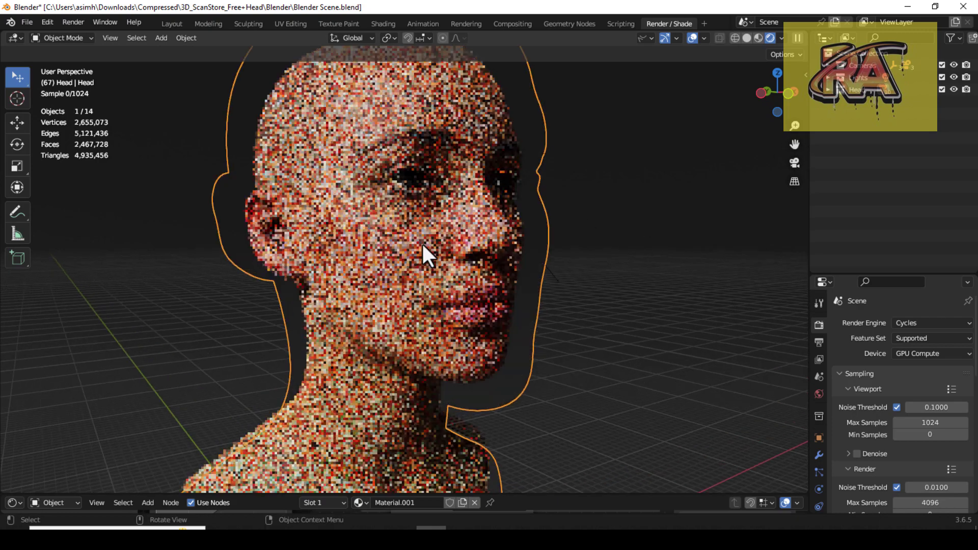
pyautogui.scroll(4, 422, 242)
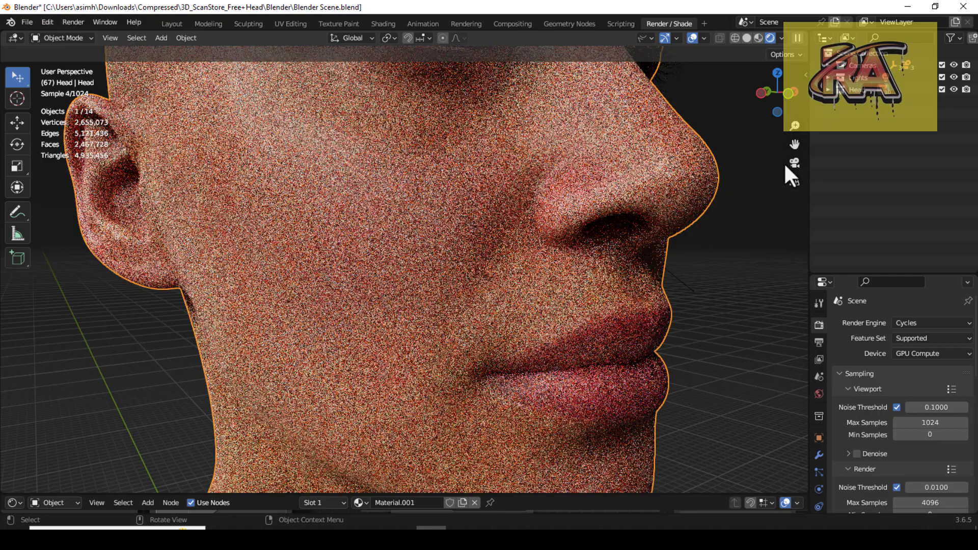
pyautogui.moveTo(794, 144)
pyautogui.mouseDown()
pyautogui.moveTo(779, 239)
pyautogui.moveTo(442, 310)
pyautogui.mouseUp()
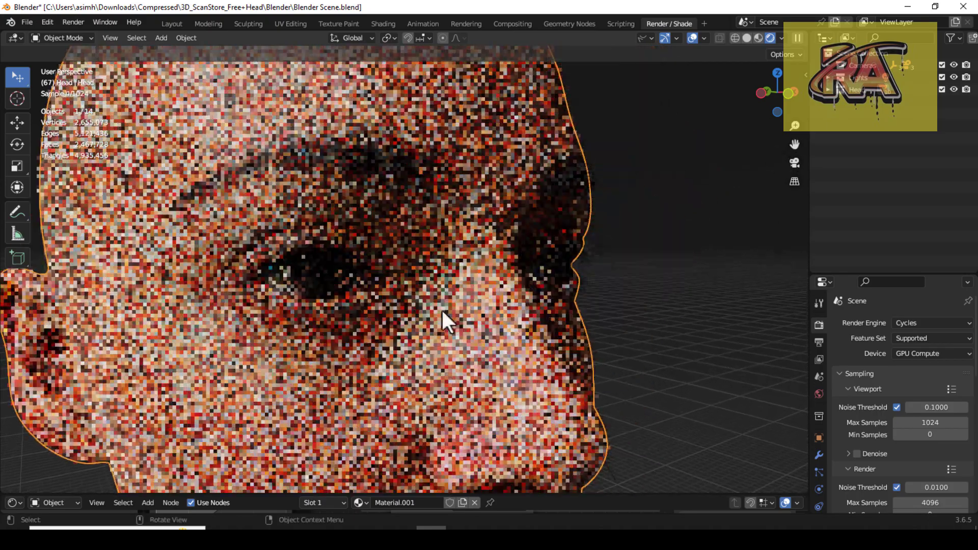
pyautogui.scroll(4, 367, 308)
pyautogui.scroll(2, 364, 300)
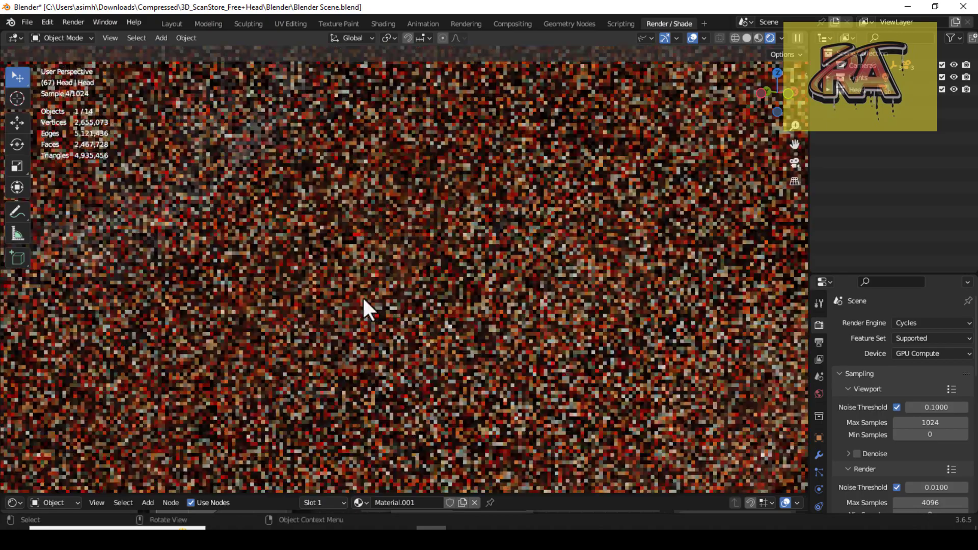
pyautogui.scroll(2, 364, 300)
pyautogui.scroll(2, 364, 300)
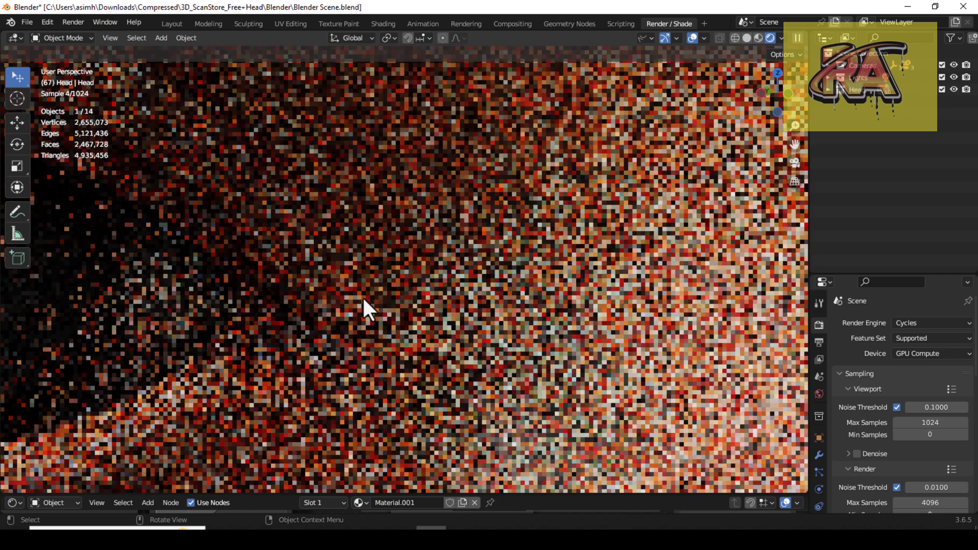
pyautogui.scroll(-3, 364, 300)
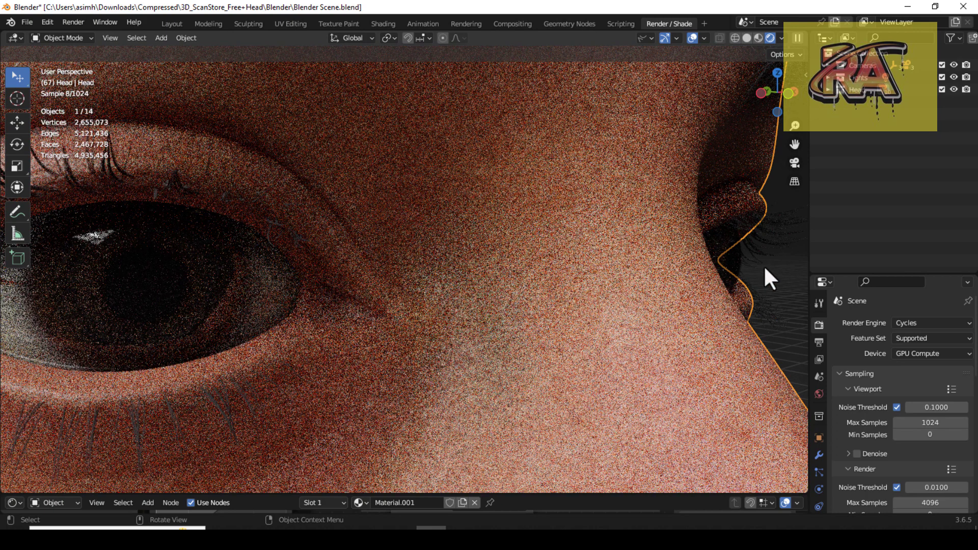
# - Select then deselect the eyelashes, and zoom back out to the whole head
pyautogui.click(763, 265)
pyautogui.click(791, 278)
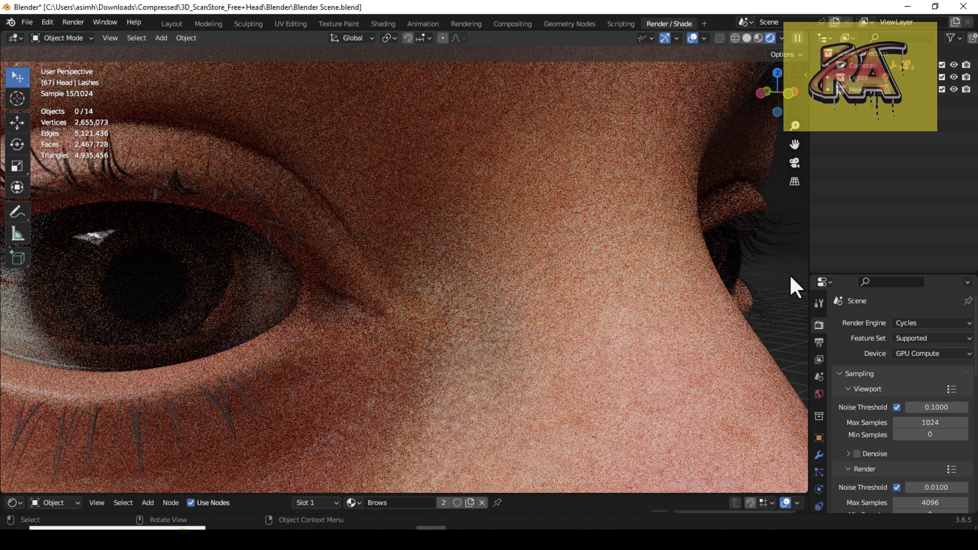
pyautogui.scroll(-3, 790, 276)
pyautogui.scroll(-3, 790, 277)
pyautogui.scroll(-2, 790, 276)
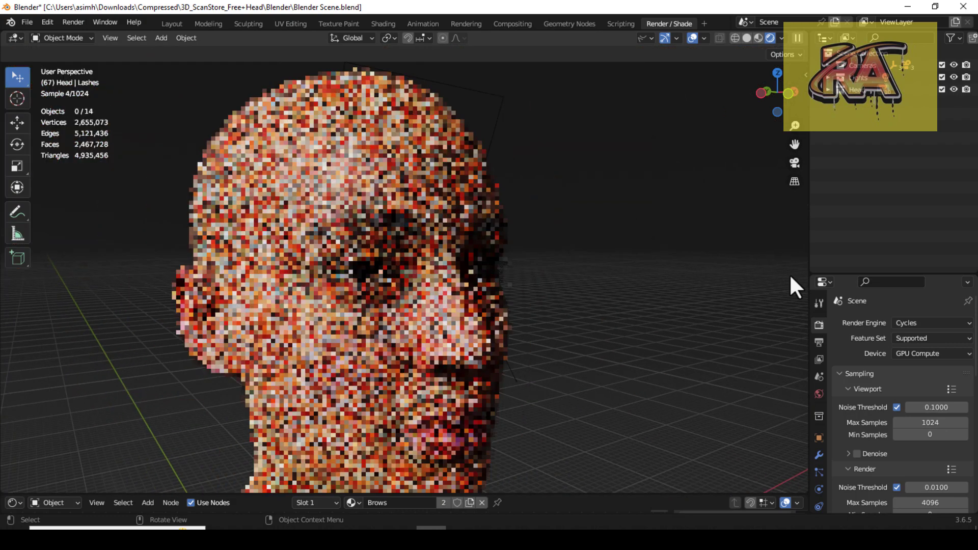
pyautogui.scroll(-2, 790, 277)
pyautogui.scroll(-2, 789, 277)
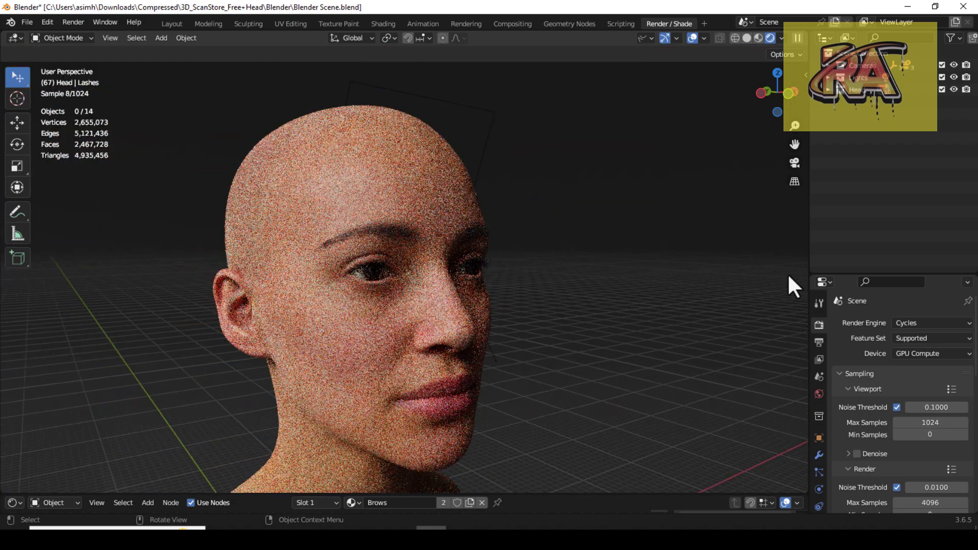
pyautogui.moveTo(795, 143); pyautogui.dragTo(781, 116)
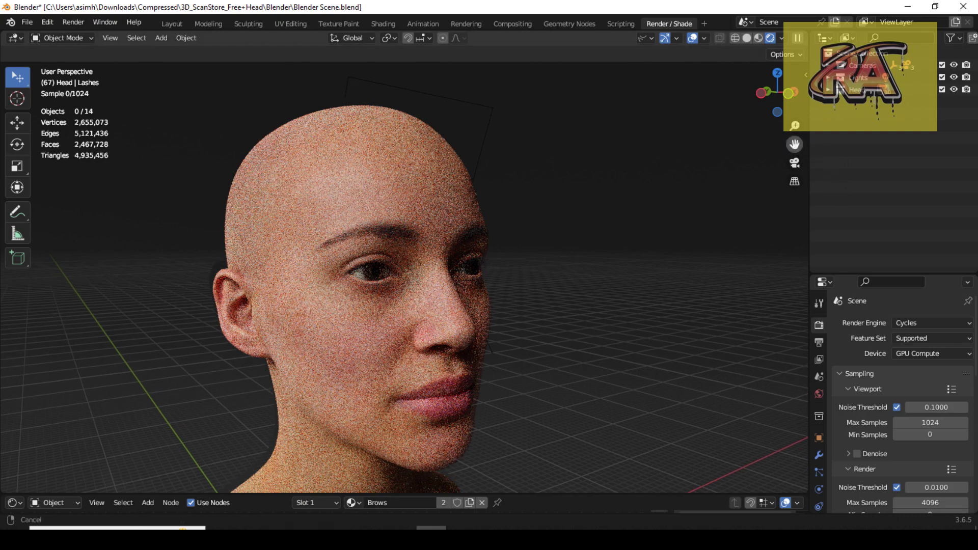